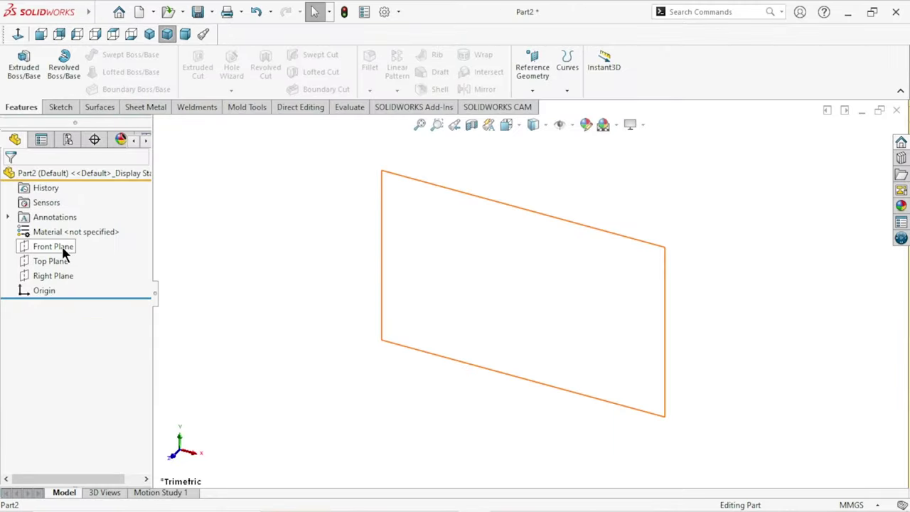
Start a new sketch on the Right Plane.
left_click(62, 246)
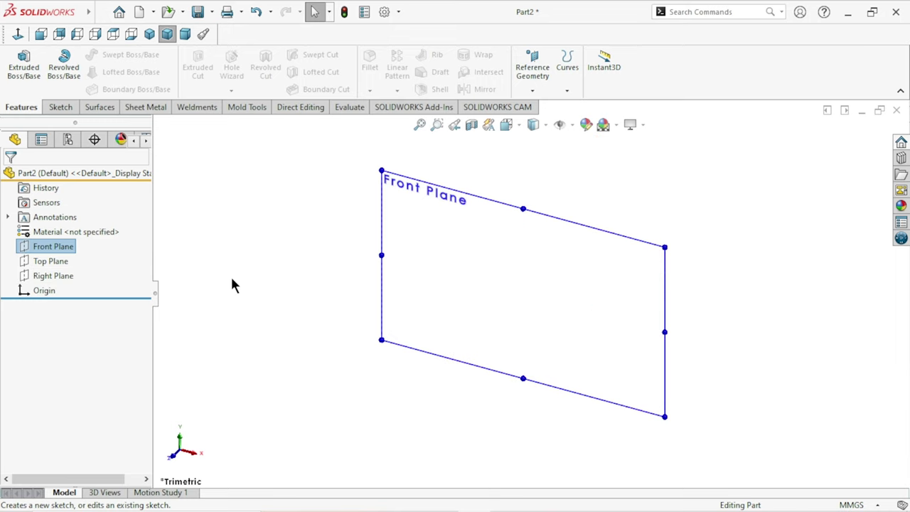
left_click(231, 274)
left_click(56, 276)
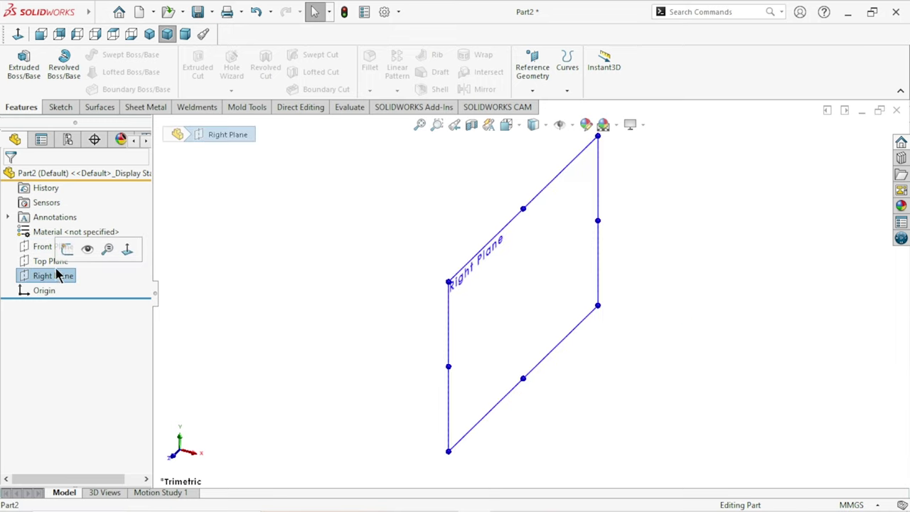
left_click(67, 249)
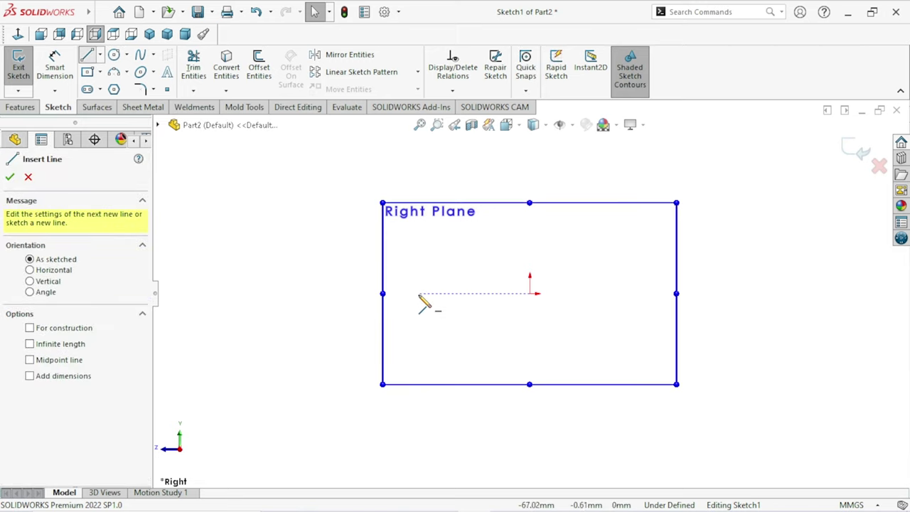
Draw a horizontal line about 300 mm long through the origin and end the Line tool.
mouse_move(308, 295)
left_mouse_down()
mouse_move(803, 302)
mouse_move(805, 294)
left_mouse_up()
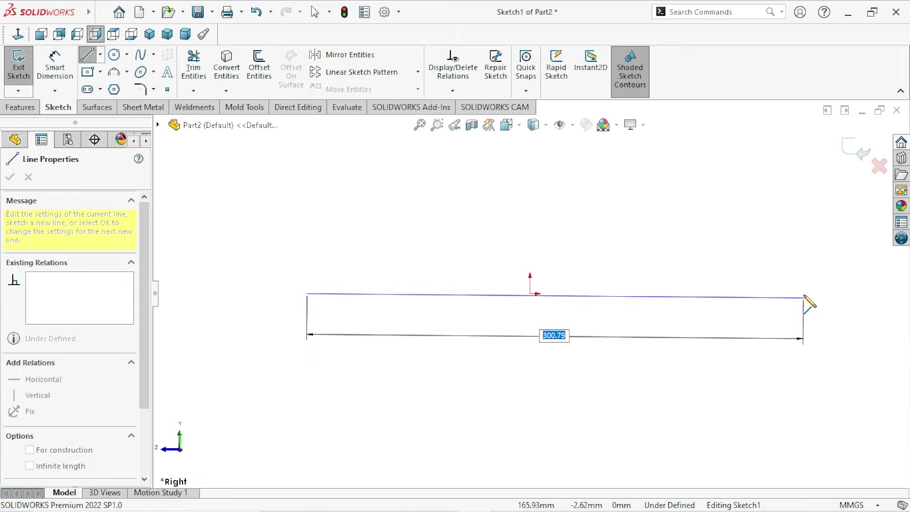
right_click(638, 252)
left_click(642, 260)
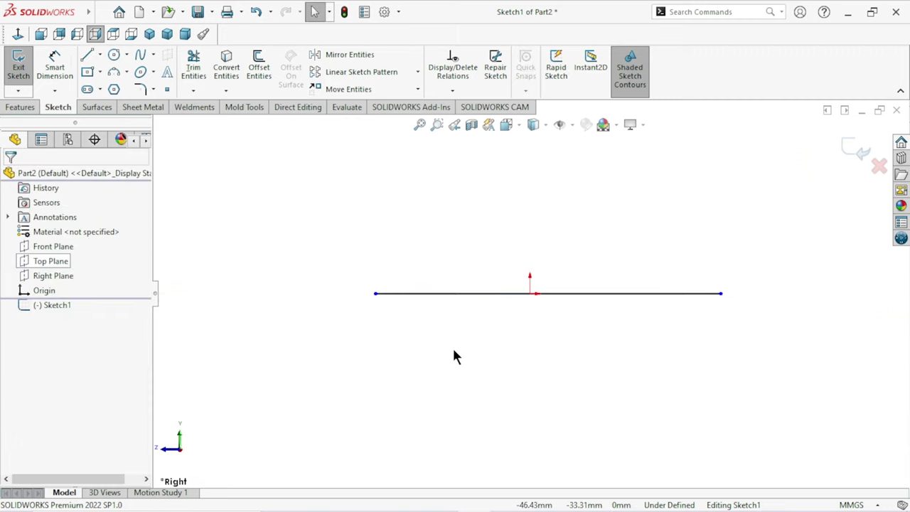
Give the horizontal line a 194 mm length dimension.
left_click(64, 69)
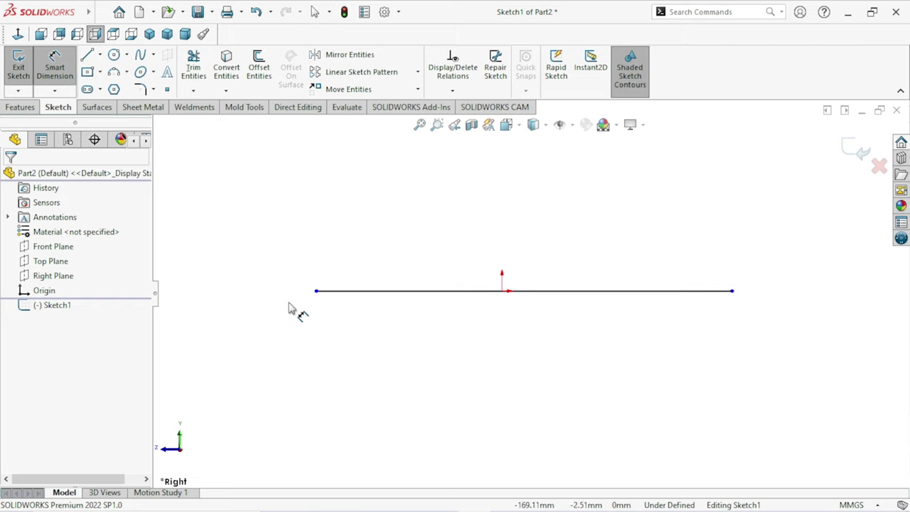
left_click(463, 297)
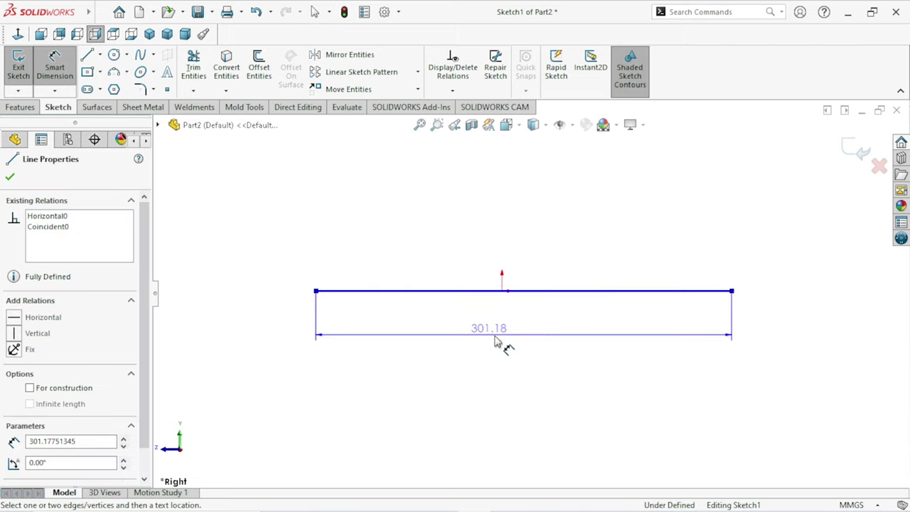
left_click(496, 345)
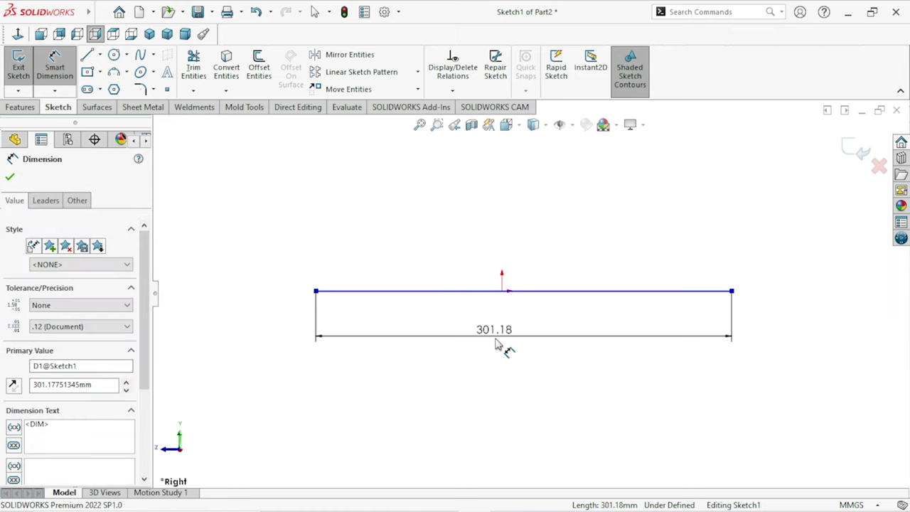
type("194")
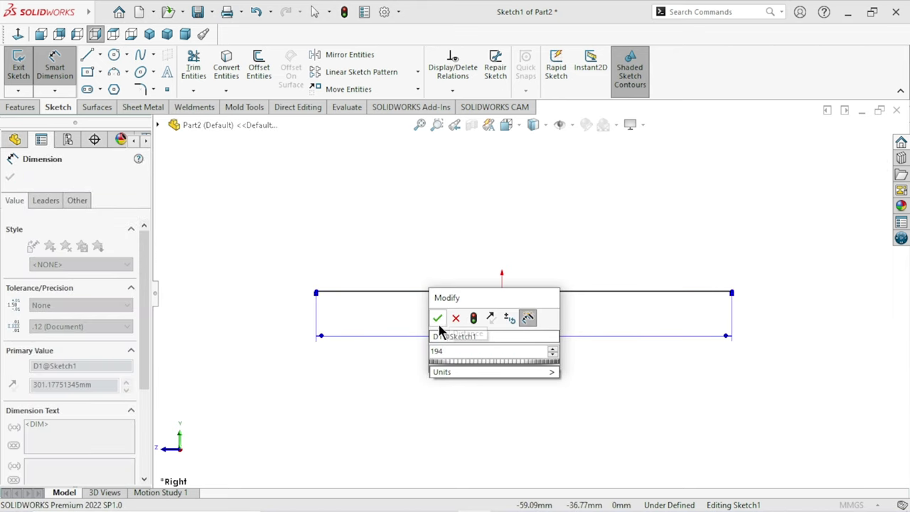
left_click(438, 321)
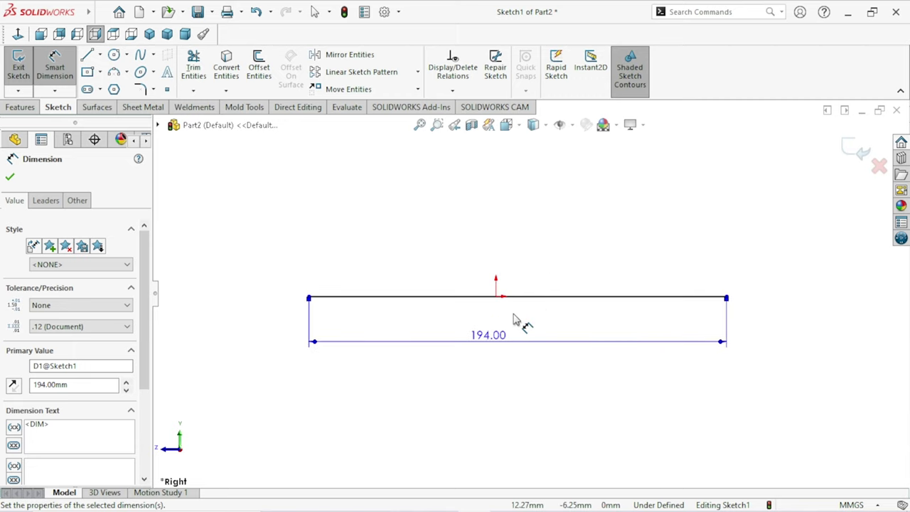
left_click(9, 174)
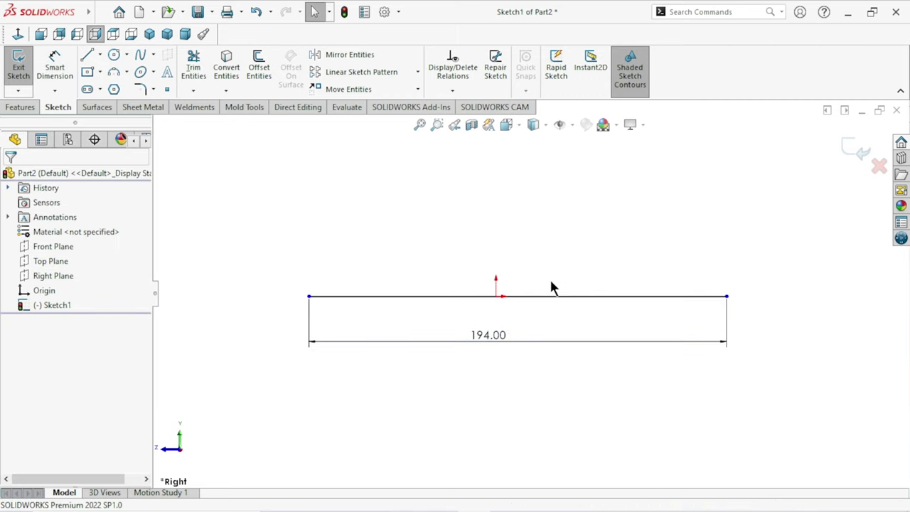
left_click(492, 298)
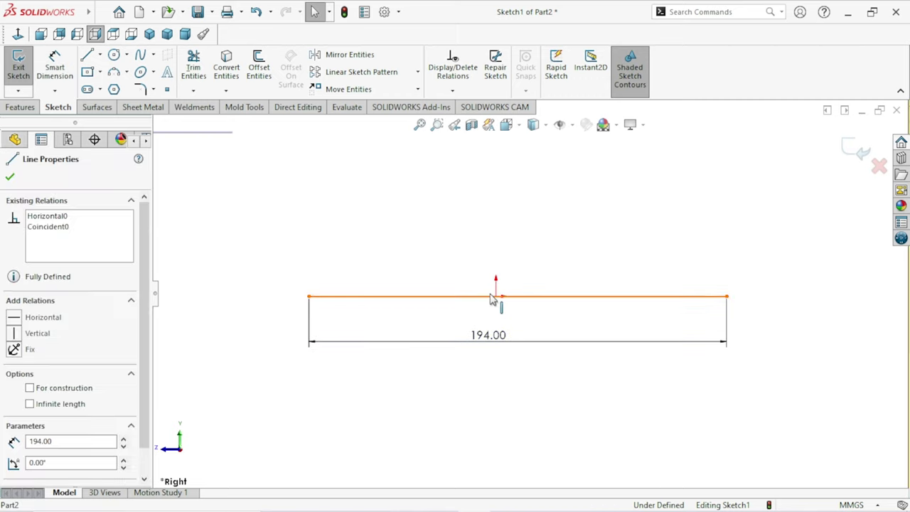
Centre the 194 mm line's midpoint on the origin and make it a construction centreline.
left_click(496, 297, "ctrl")
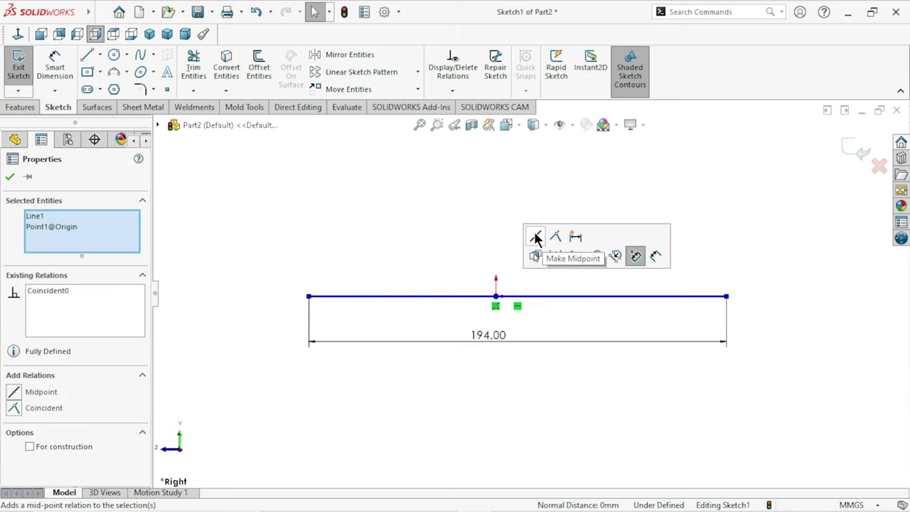
left_click(538, 237)
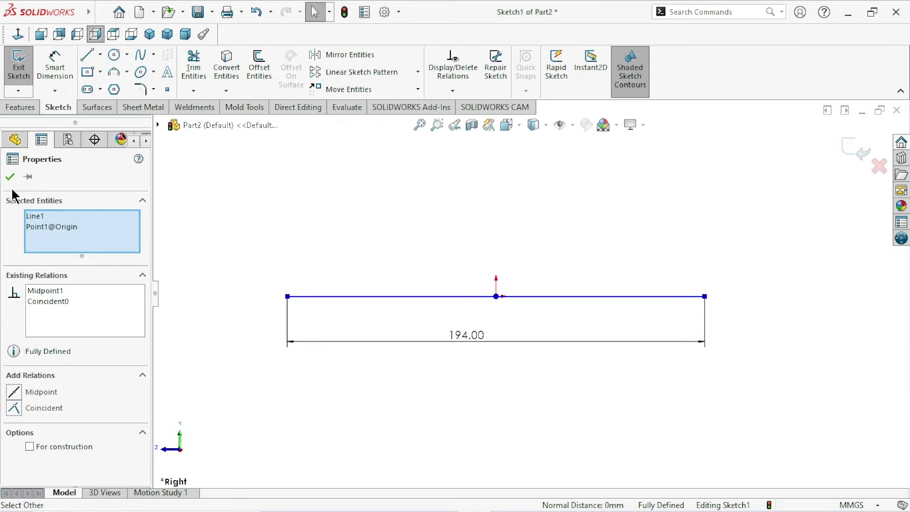
left_click(29, 447)
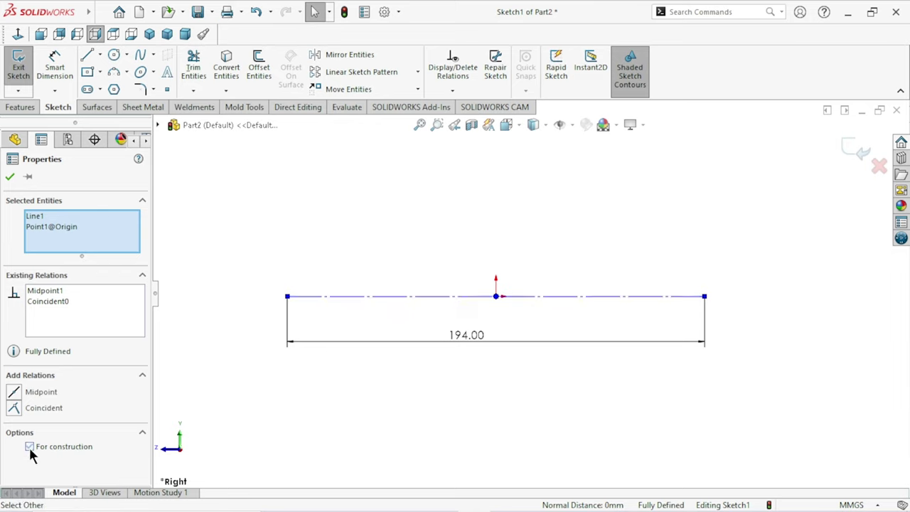
left_click(10, 178)
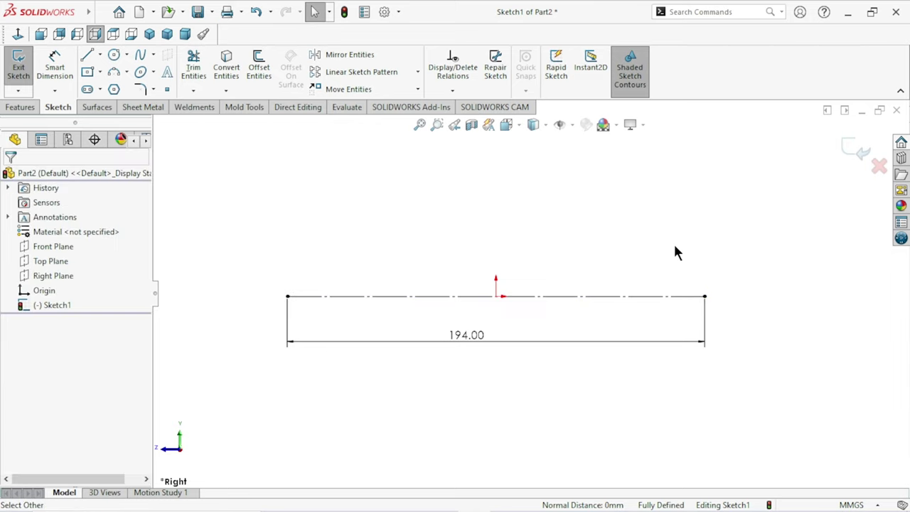
left_click(88, 57)
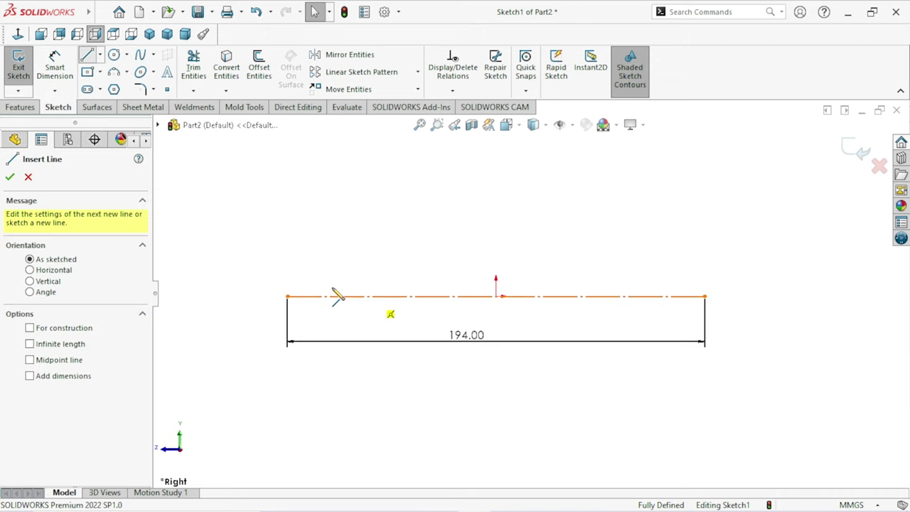
Sketch the stepped rod profile from the centreline's left end, over a taller middle, to its right end.
left_click(287, 296)
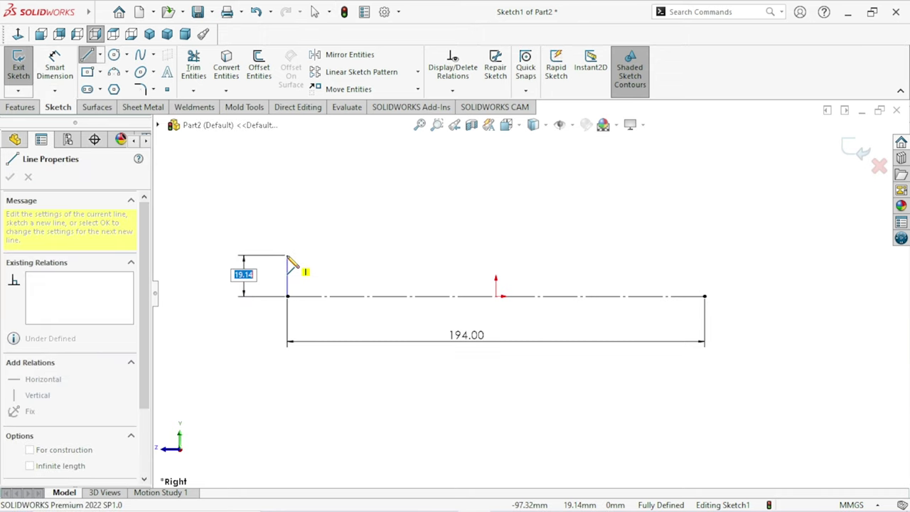
left_click(288, 280)
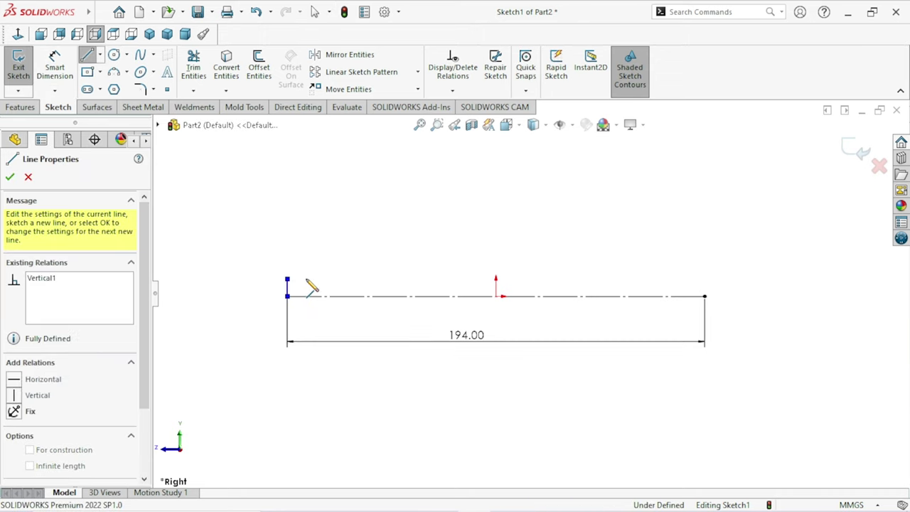
left_click(310, 280)
left_click(309, 266)
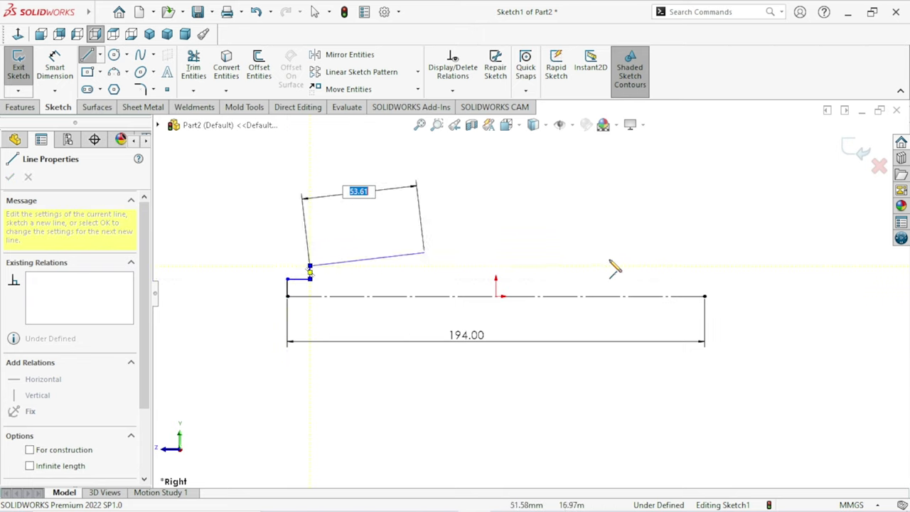
left_click(677, 267)
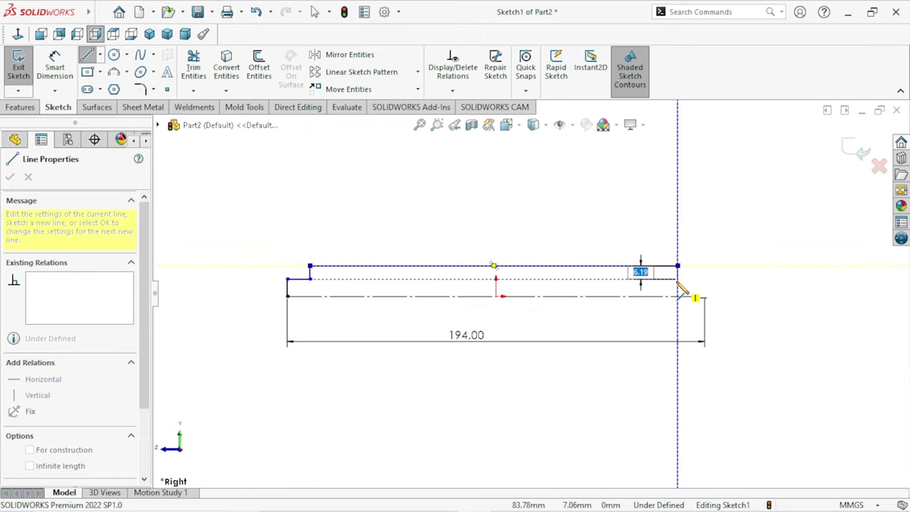
left_click(678, 279)
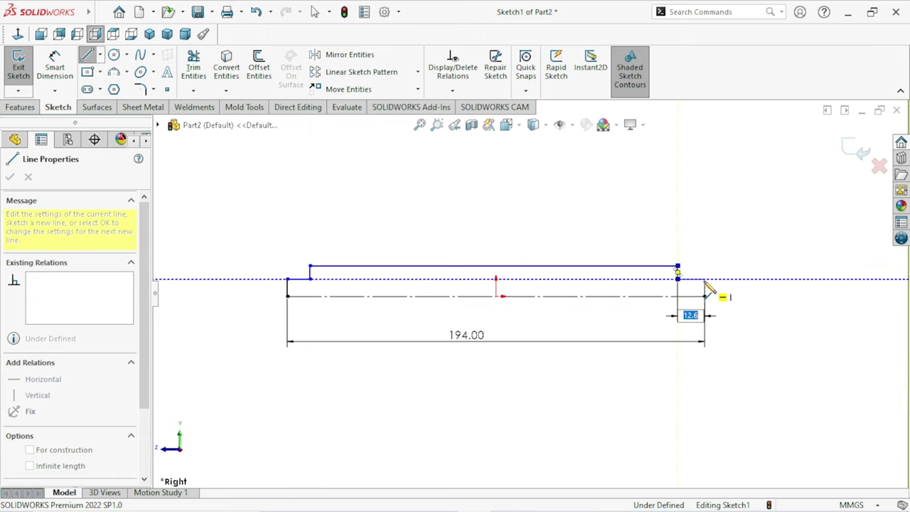
left_click(704, 278)
left_click(704, 296)
right_click(705, 234)
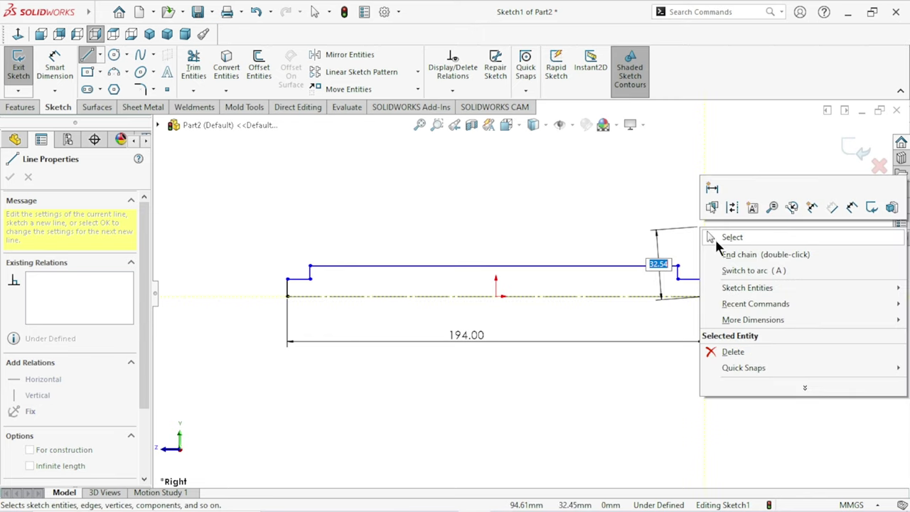
left_click(714, 238)
left_click(64, 71)
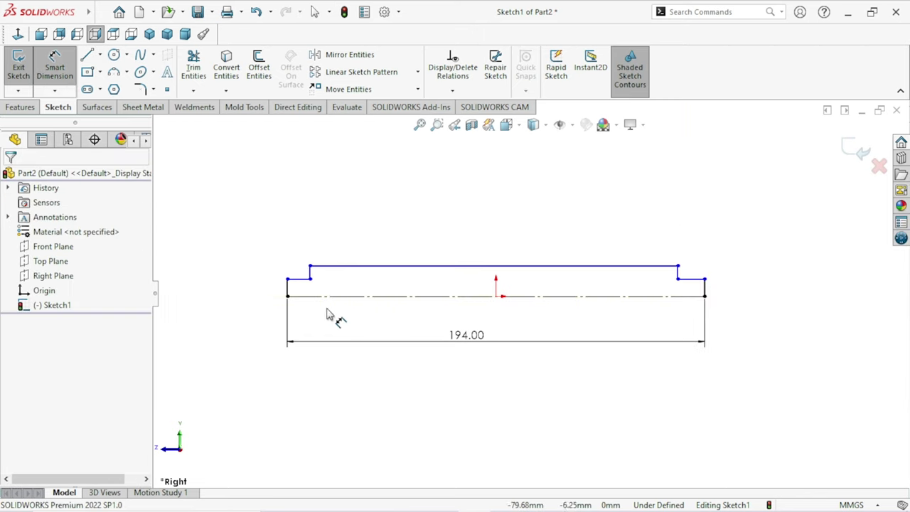
Dimension the left end step height to 8 mm from the centreline.
left_click(305, 279)
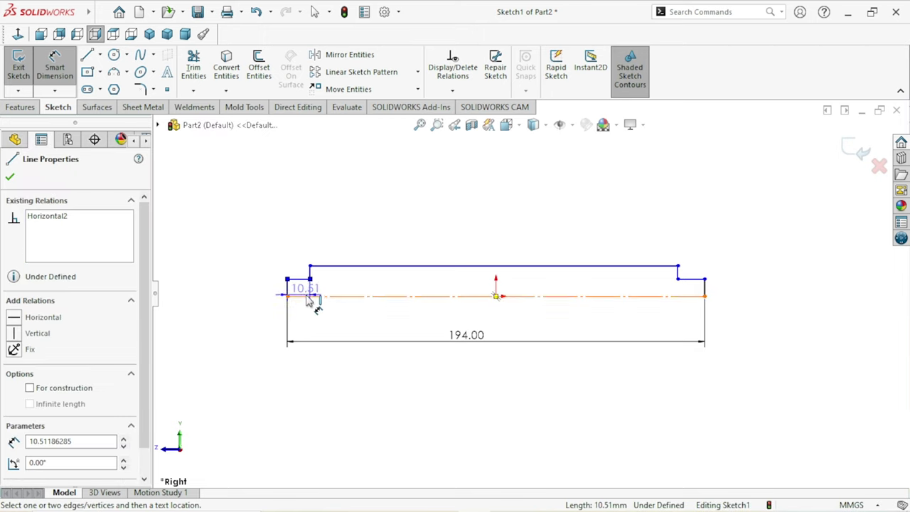
left_click(309, 297)
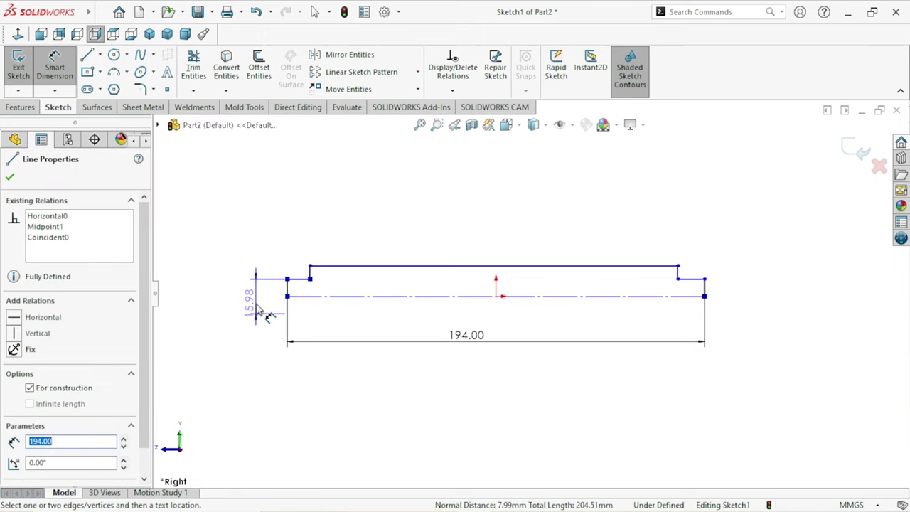
left_click(262, 312)
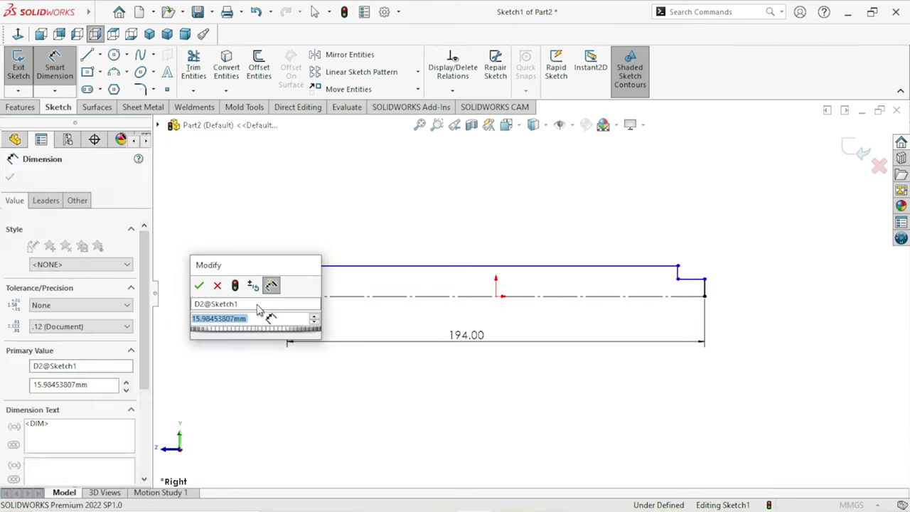
type("8")
left_click(200, 286)
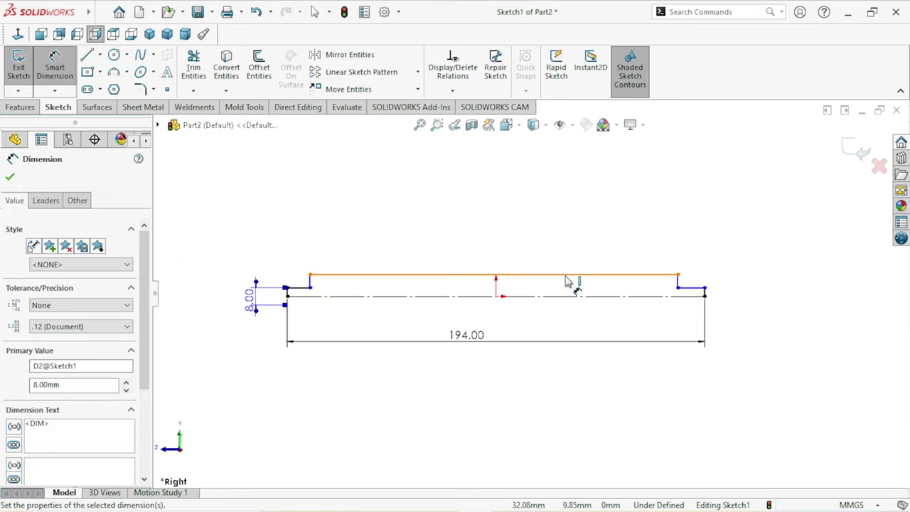
Dimension the main top line 10 mm from the centreline.
left_click(566, 276)
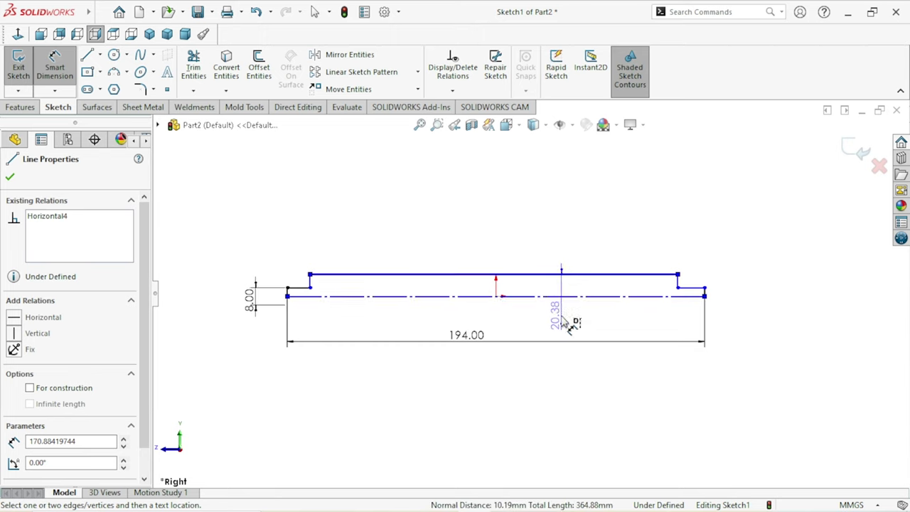
left_click(564, 311)
type("10")
left_click(506, 291)
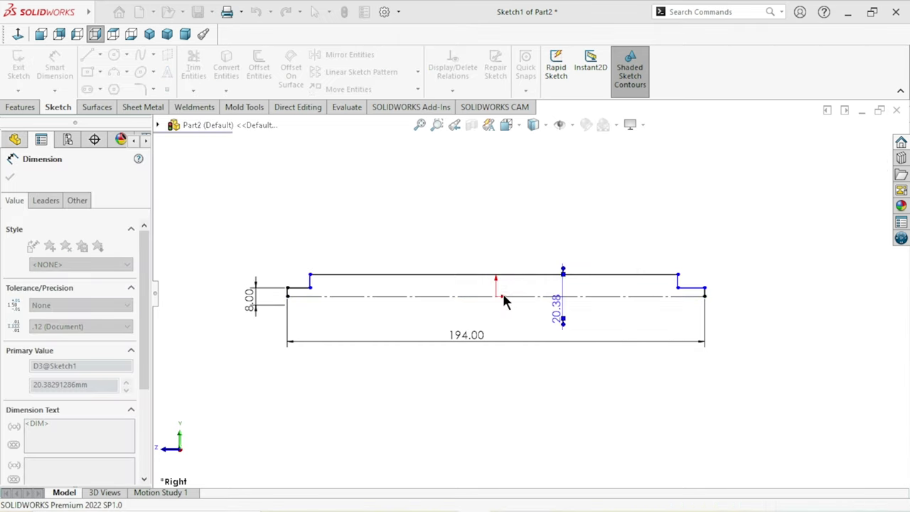
scroll(604, 315, "up", 2)
scroll(613, 318, "down", 2)
scroll(612, 313, "down", 2)
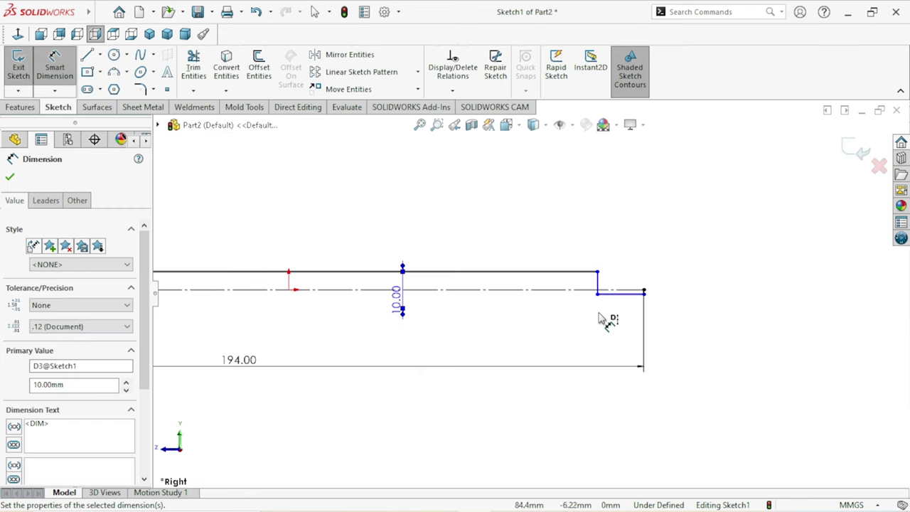
scroll(604, 316, "down", 1)
left_click(10, 179)
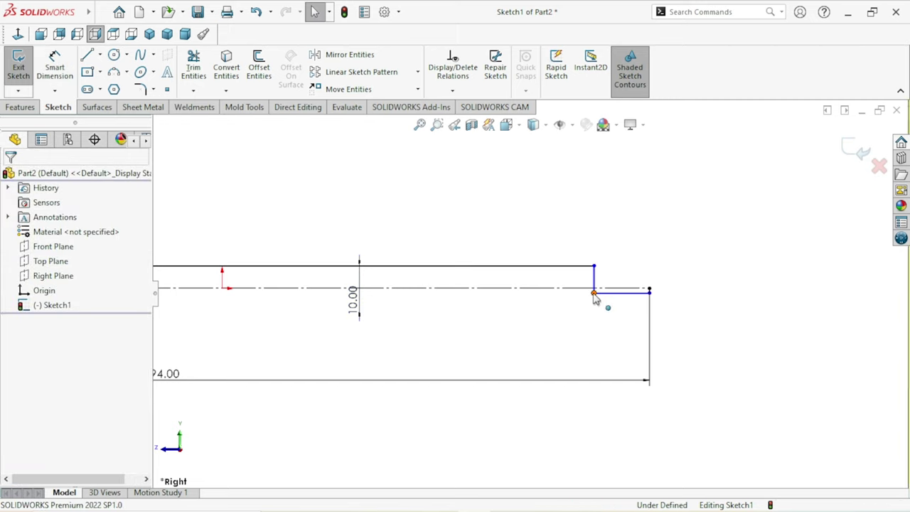
Dimension the right end step height to 8 mm from the centreline.
left_click_drag(596, 296, 594, 282)
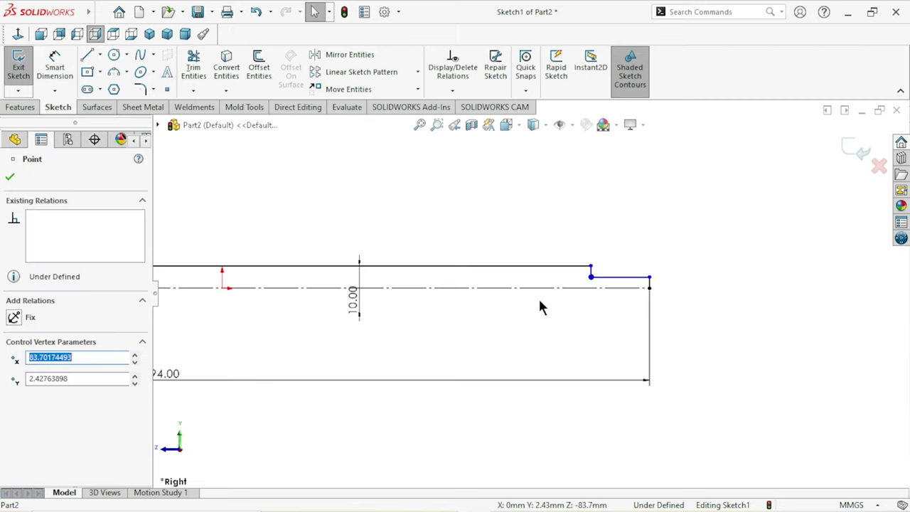
left_click(55, 54)
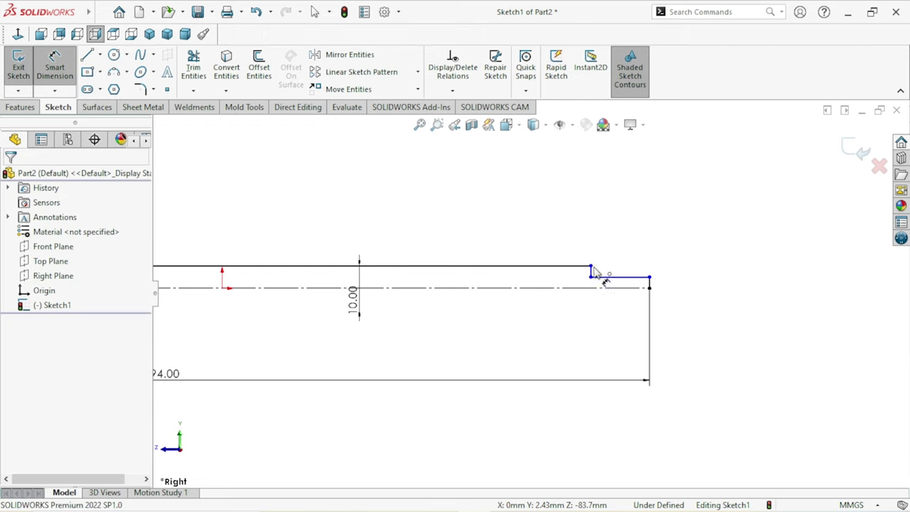
left_click(613, 278)
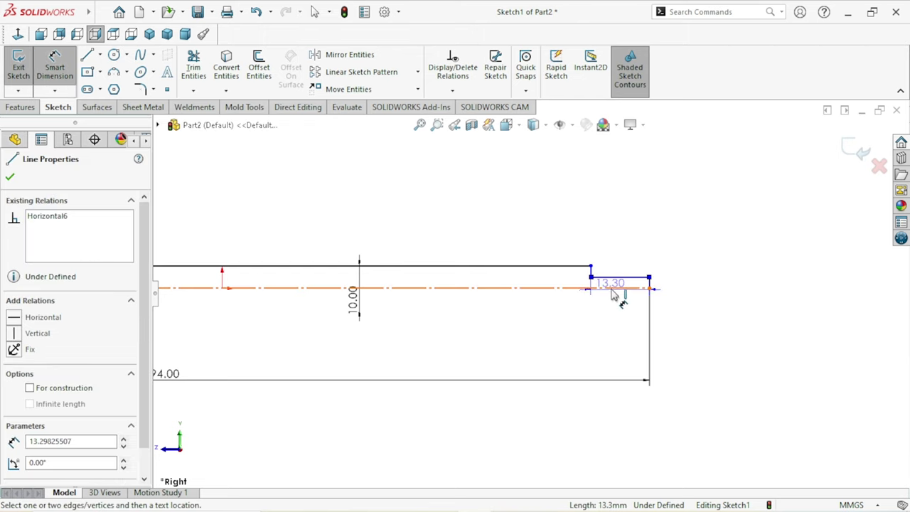
left_click(618, 287)
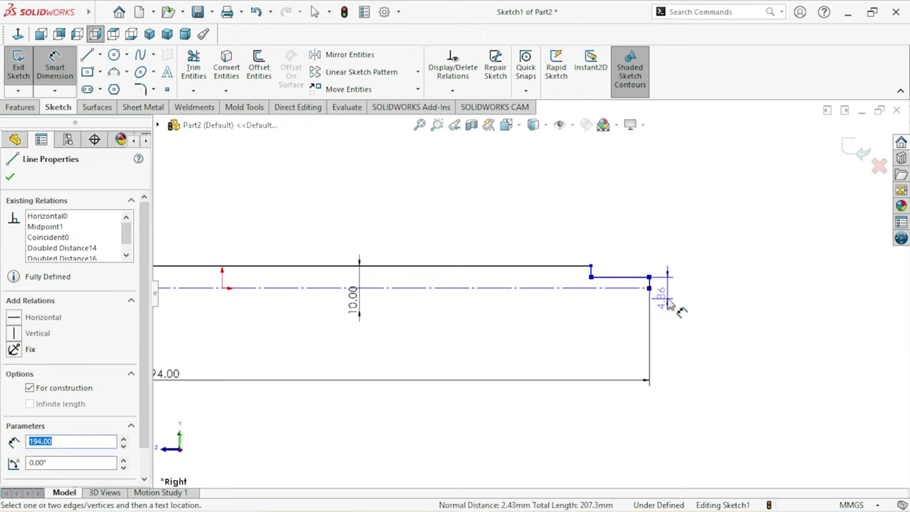
left_click(682, 320)
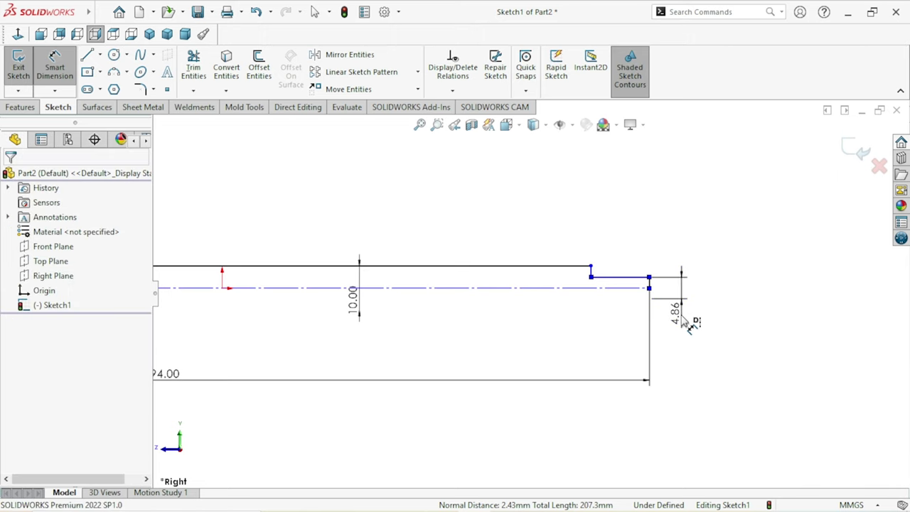
type("8")
left_click(625, 296)
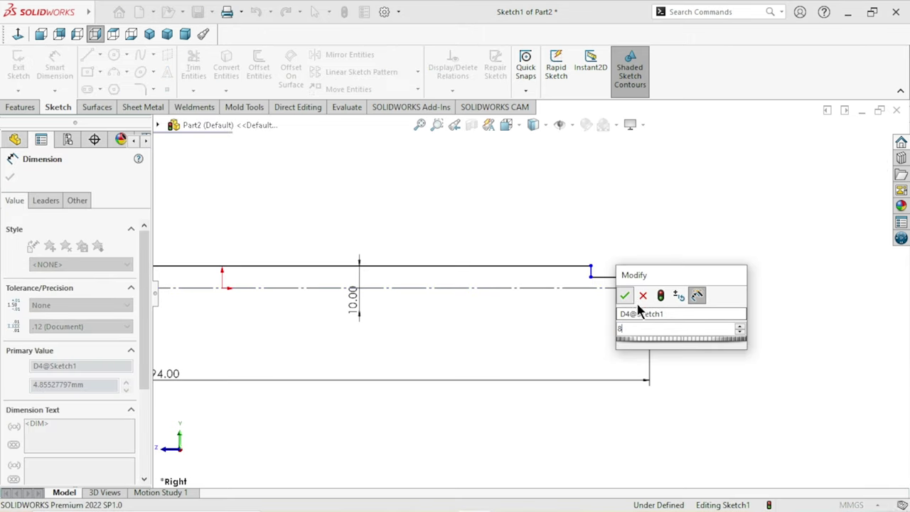
key("z")
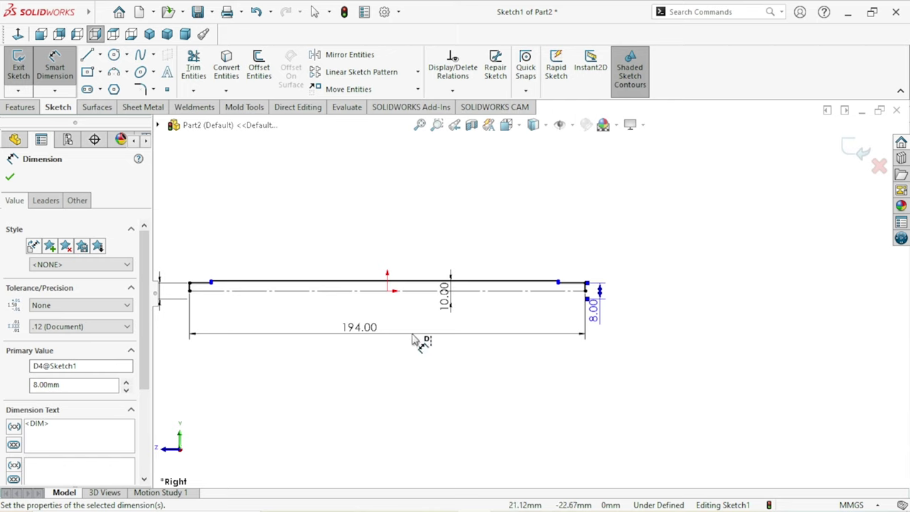
key("z")
key("f")
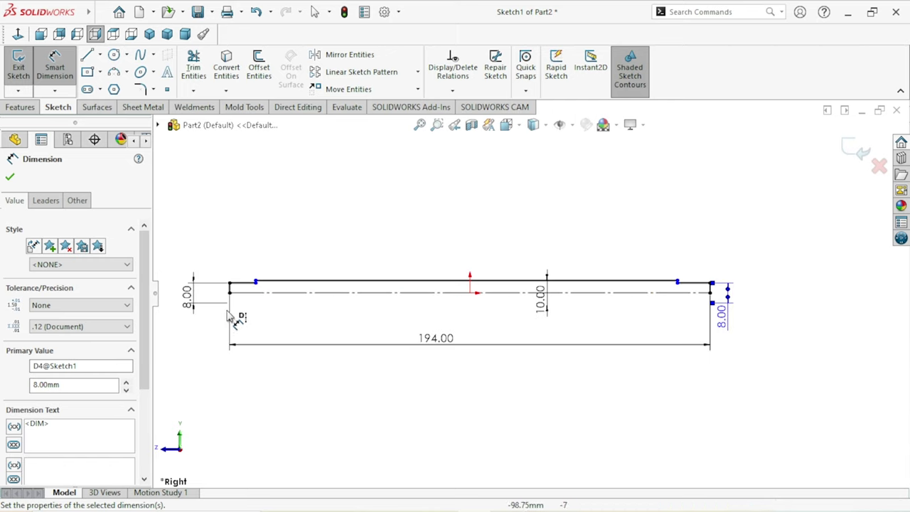
Set both end step lengths to 7 mm.
left_click(256, 285)
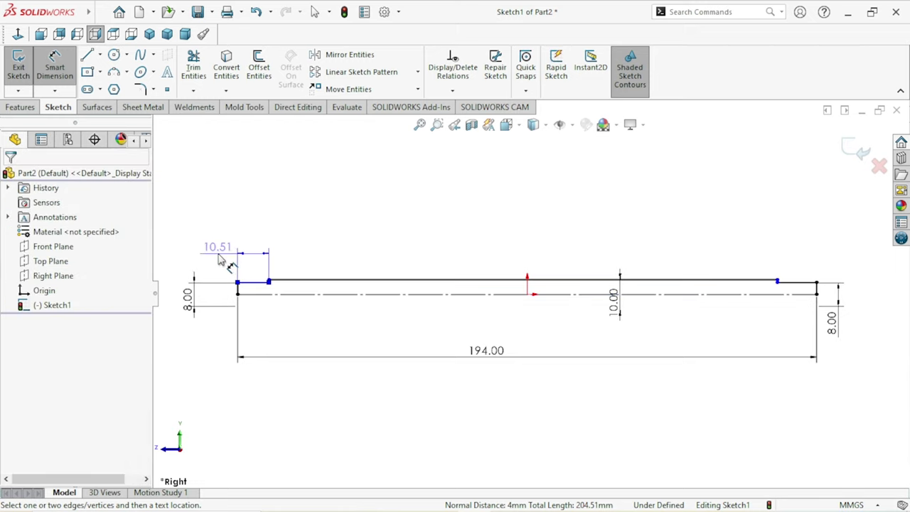
left_click(219, 256)
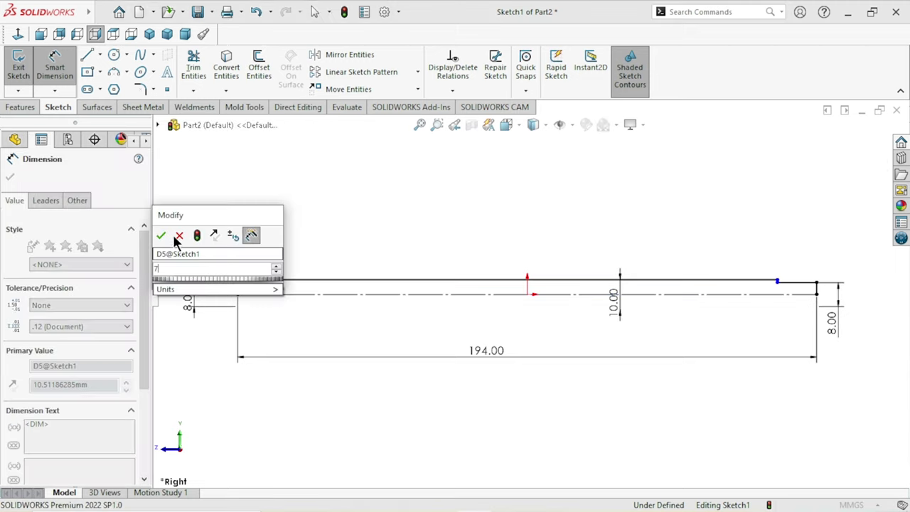
left_click(161, 235)
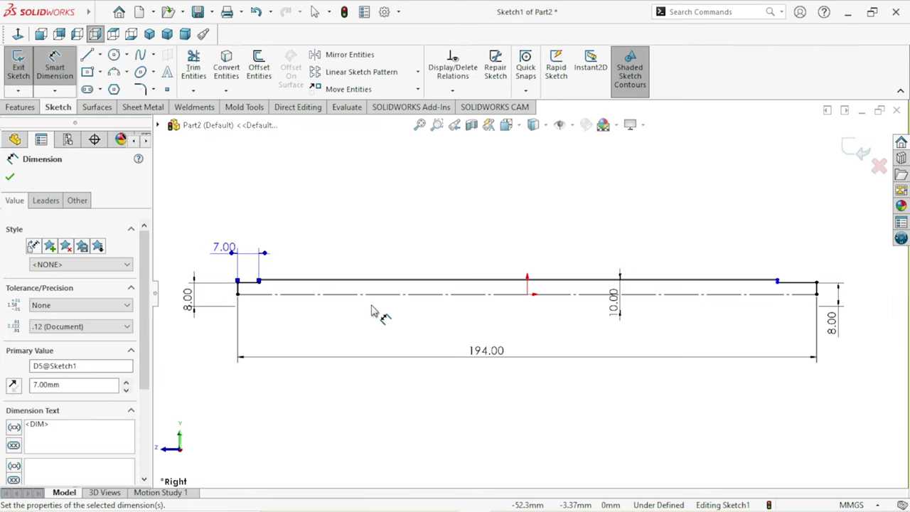
key("f")
scroll(709, 291, "down", 3)
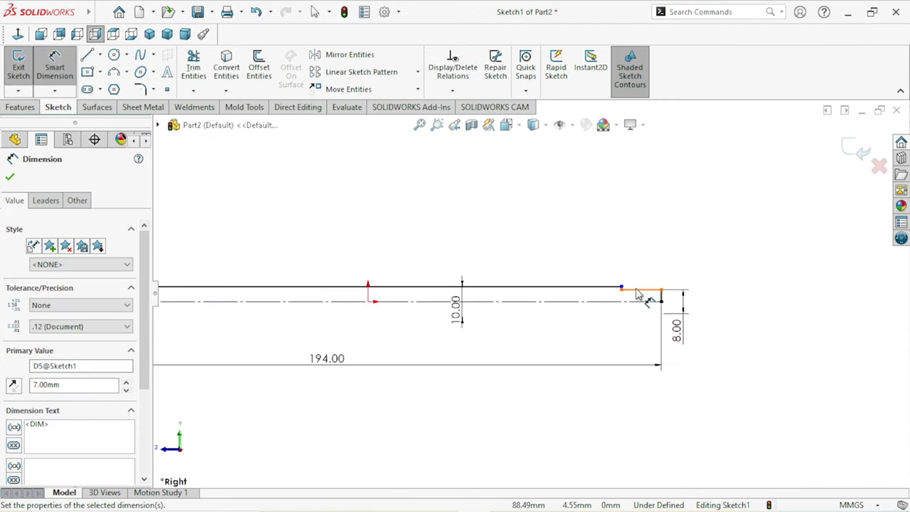
left_click(640, 290)
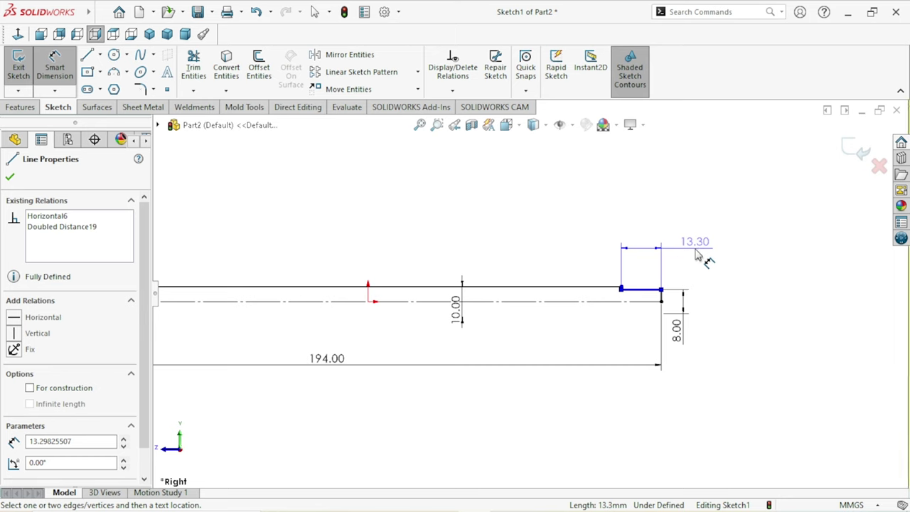
left_click(697, 257)
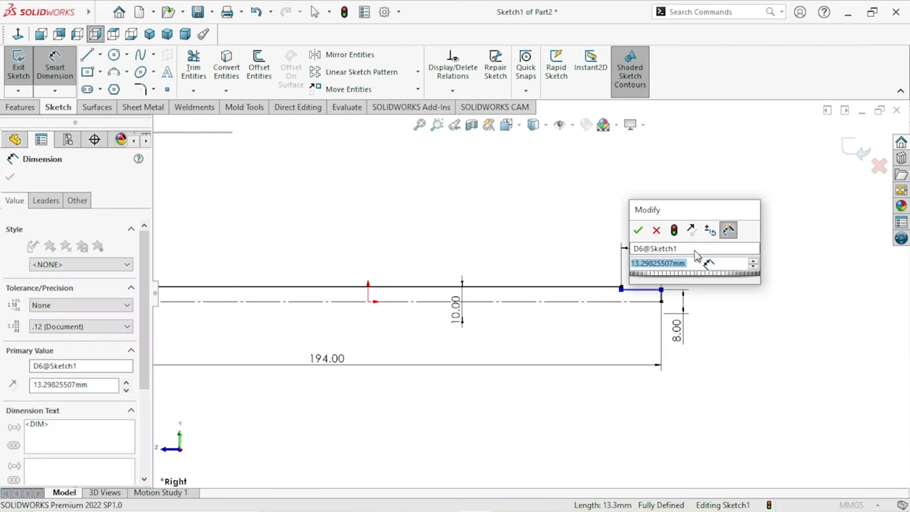
left_click(636, 231)
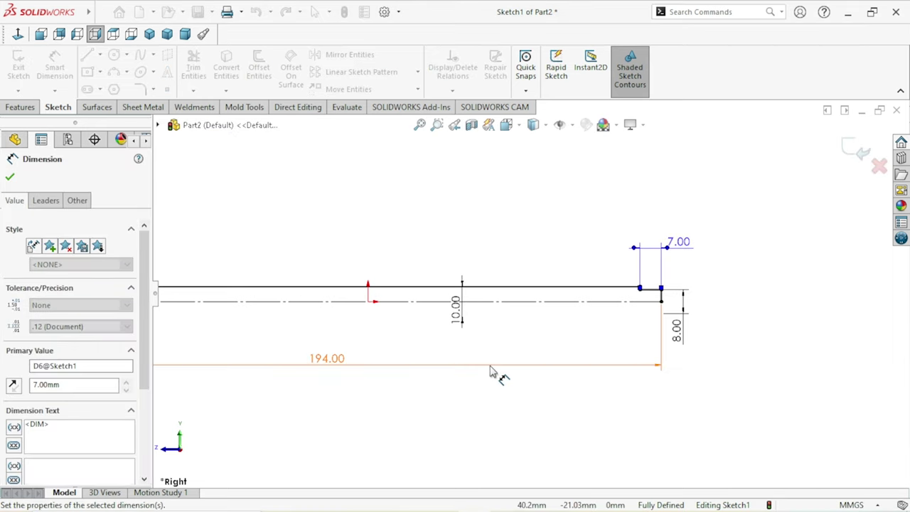
scroll(518, 294, "down", 1)
scroll(518, 295, "down", 1)
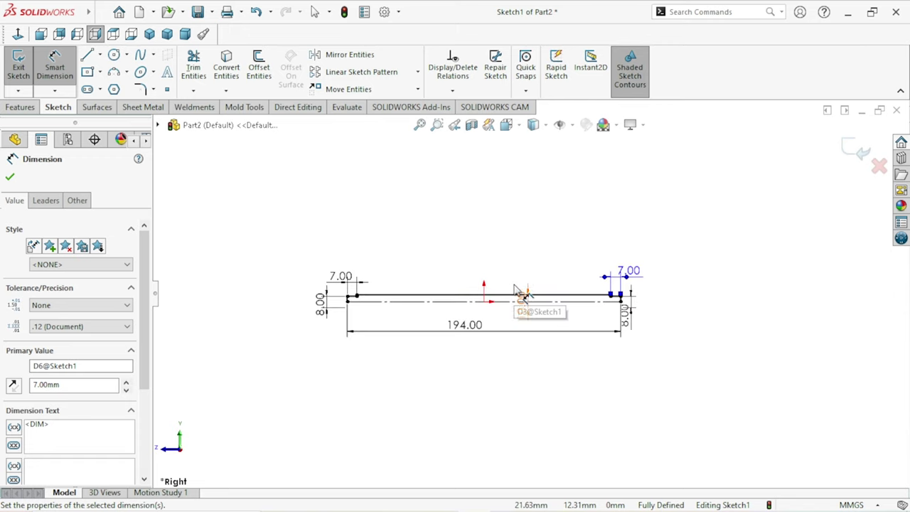
Add a driven 180.00 mm reference dimension on the long top line.
left_click(476, 295)
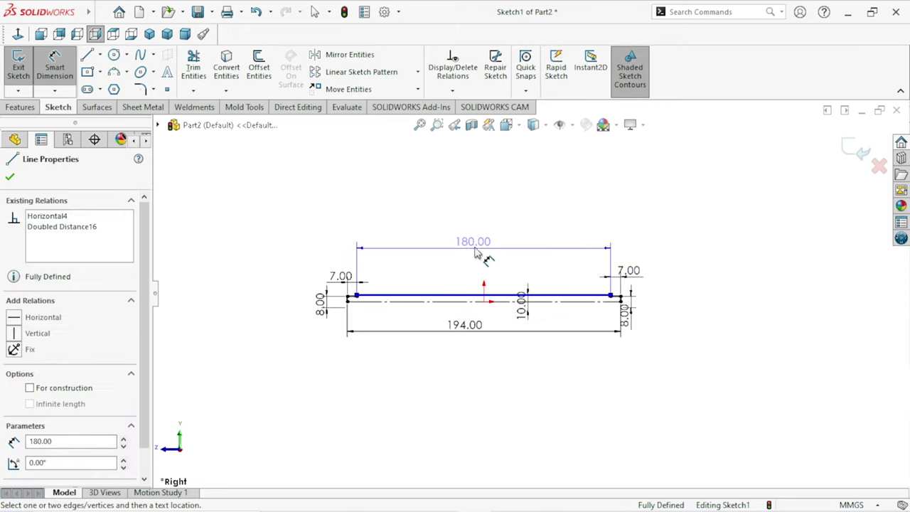
left_click(483, 258)
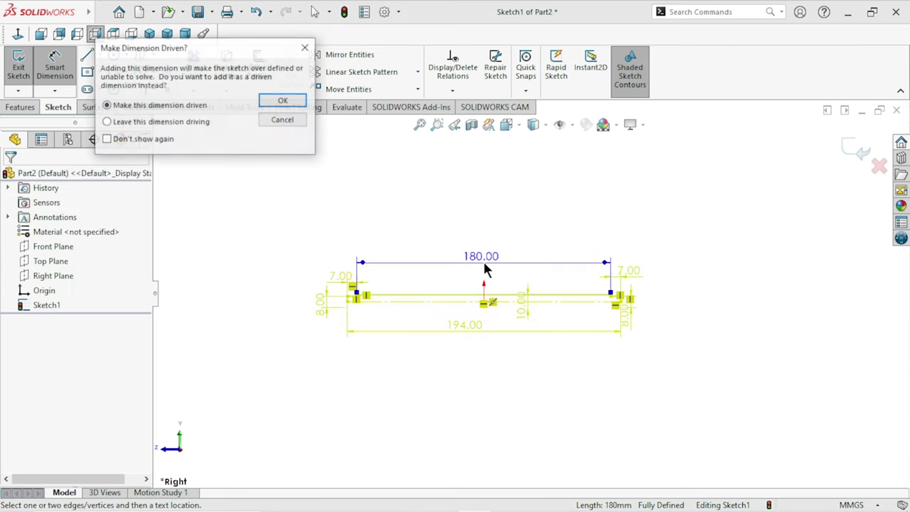
left_click(282, 102)
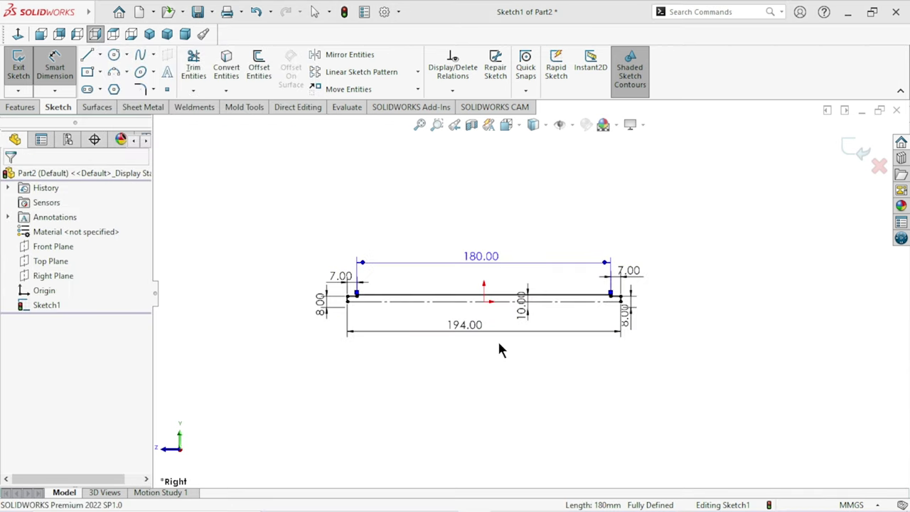
scroll(540, 320, "down", 2)
scroll(564, 315, "down", 2)
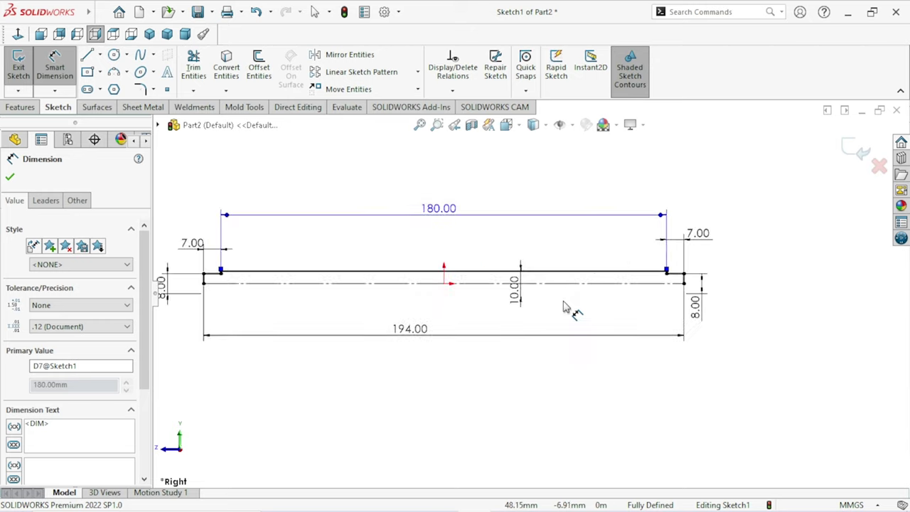
left_click(10, 178)
left_click(22, 107)
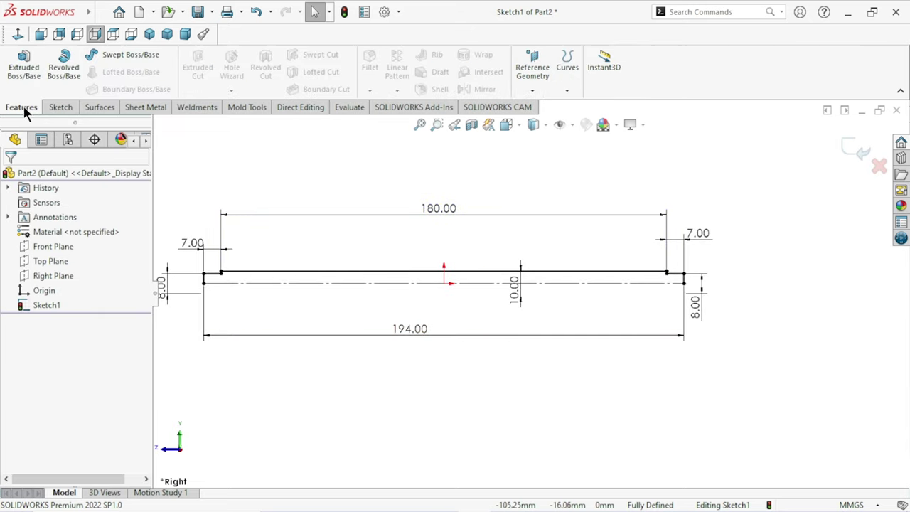
Revolve the sketch 360° about the centreline into the solid Revolve1.
left_click(76, 62)
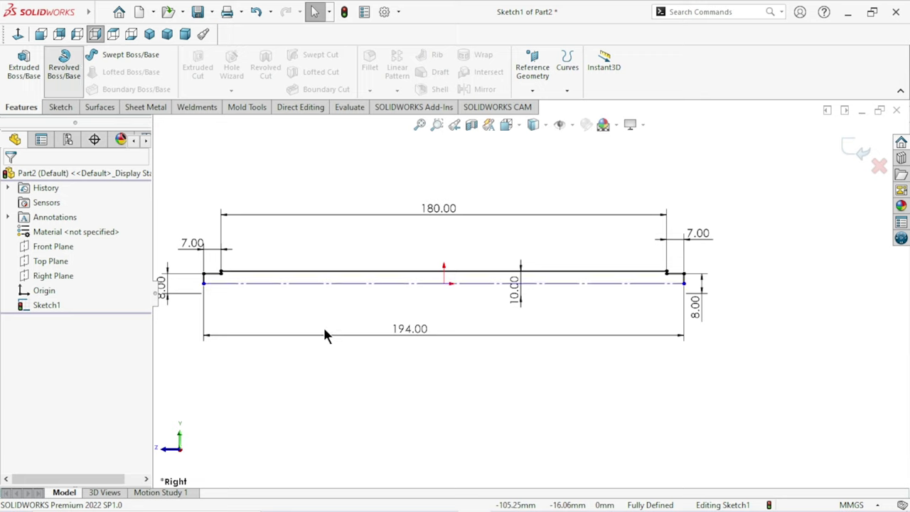
left_click(487, 268)
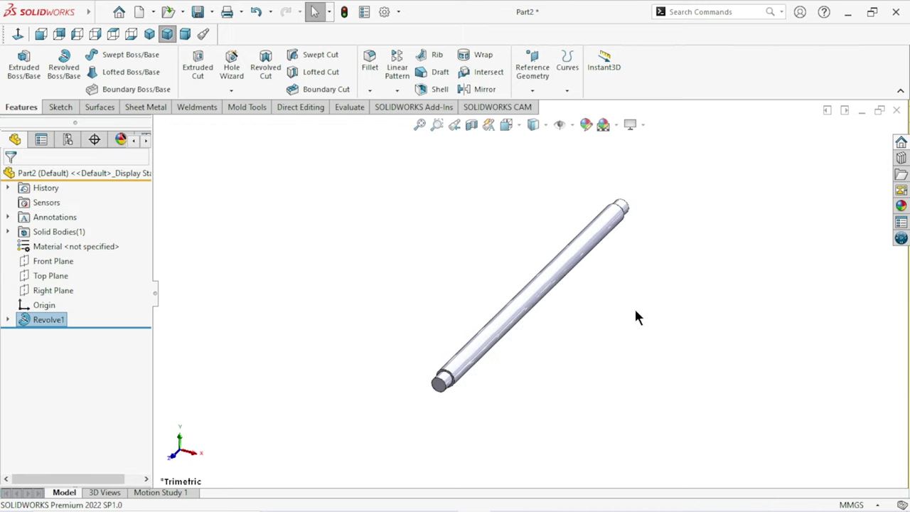
scroll(604, 273, "down", 1)
scroll(605, 273, "down", 1)
scroll(606, 273, "down", 1)
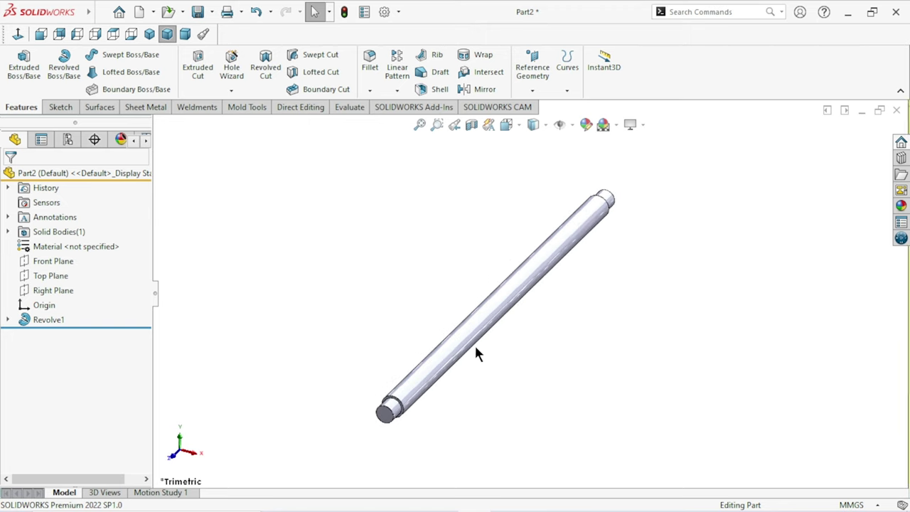
left_click(368, 89)
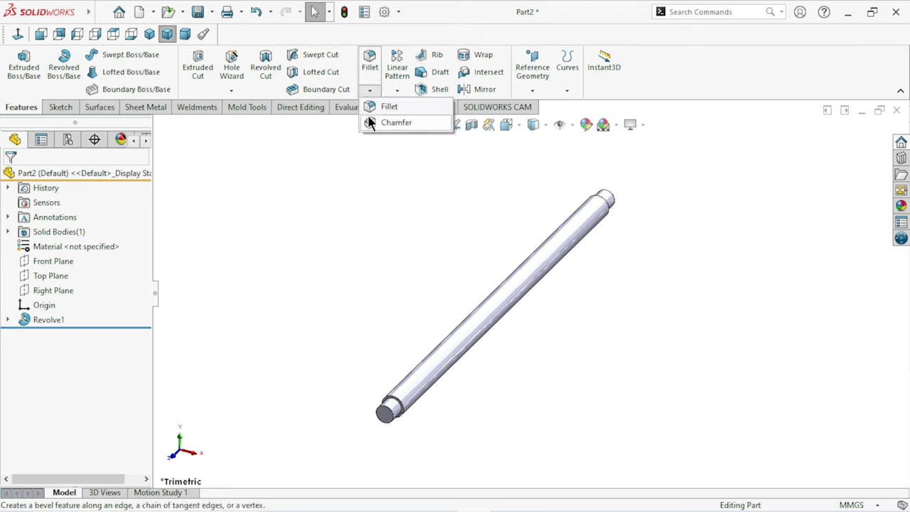
Start a 0.2 mm × 45° chamfer on the rod's first end edge and end face.
left_click(370, 122)
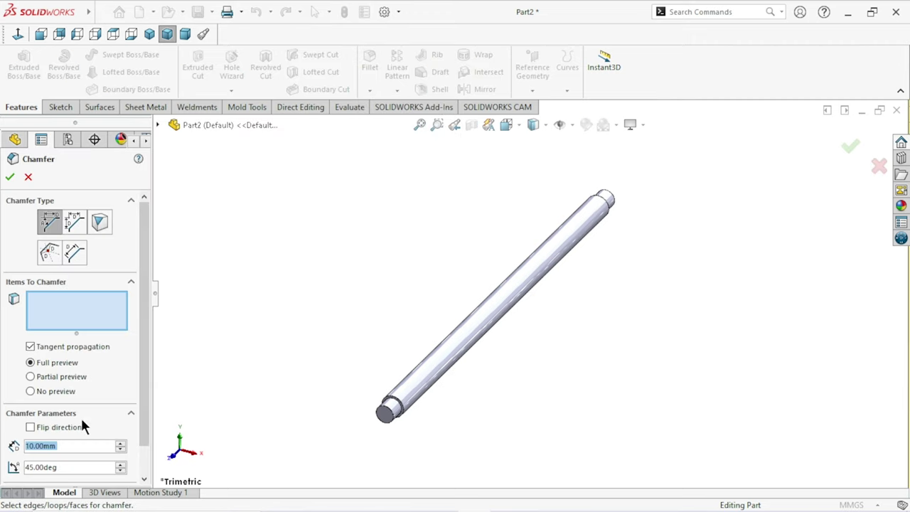
type("0.2")
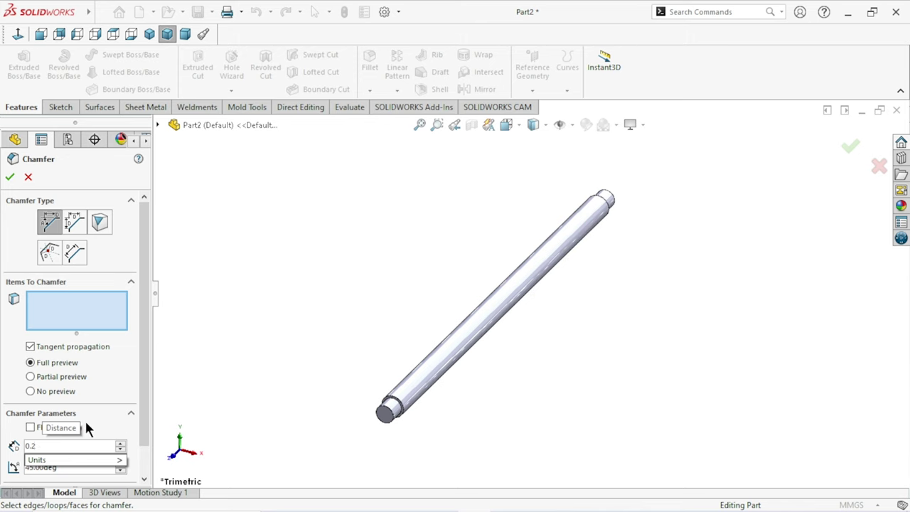
key("Return")
left_click(390, 409)
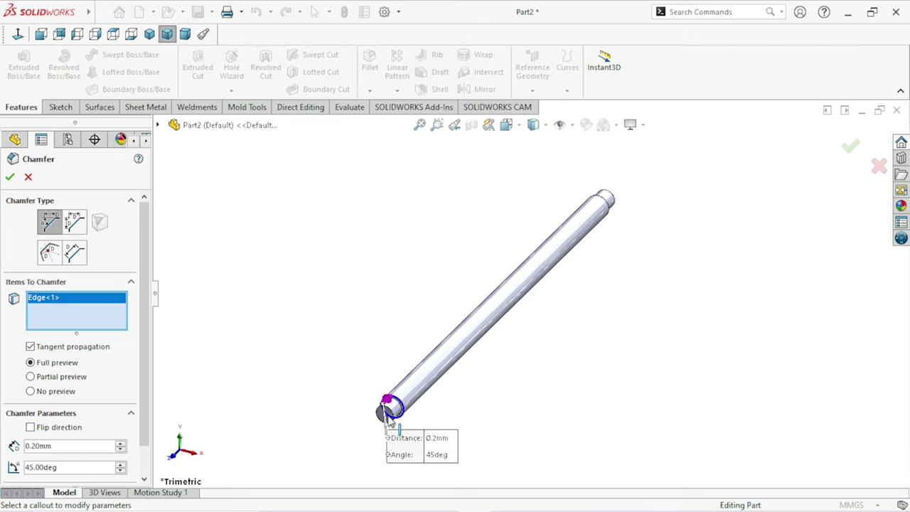
scroll(394, 421, "down", 4)
scroll(564, 320, "down", 3)
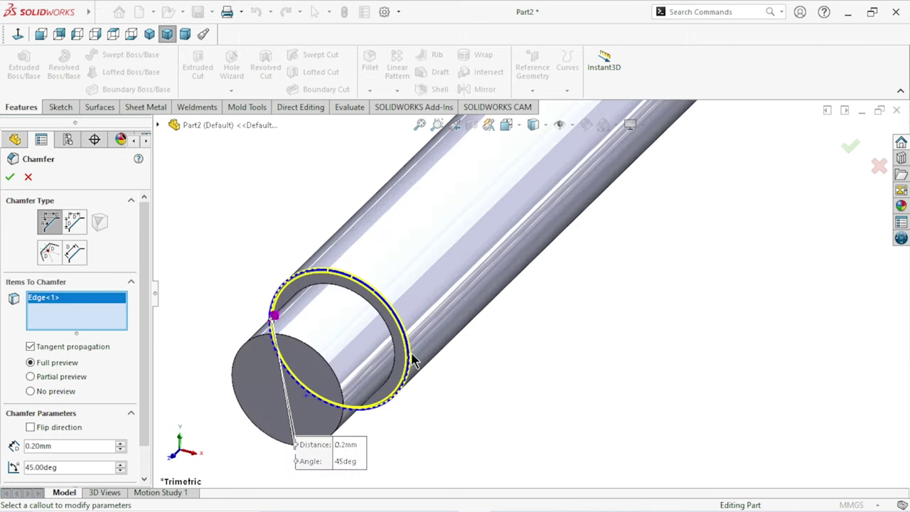
left_click(260, 377)
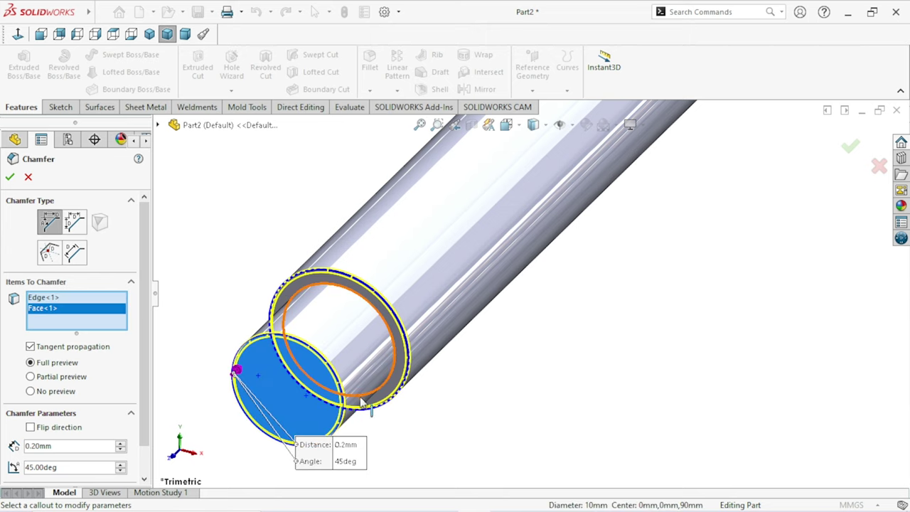
scroll(360, 400, "up", 3)
scroll(559, 330, "up", 2)
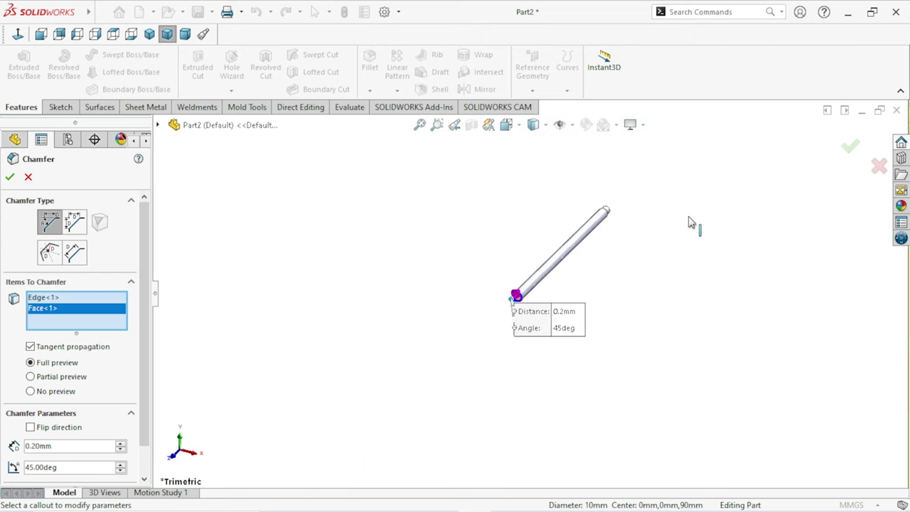
Add the opposite end face and the step edge, then accept Chamfer1.
middle_click_drag(690, 223, 603, 418)
scroll(648, 285, "down", 5)
scroll(552, 259, "down", 3)
scroll(460, 312, "down", 2)
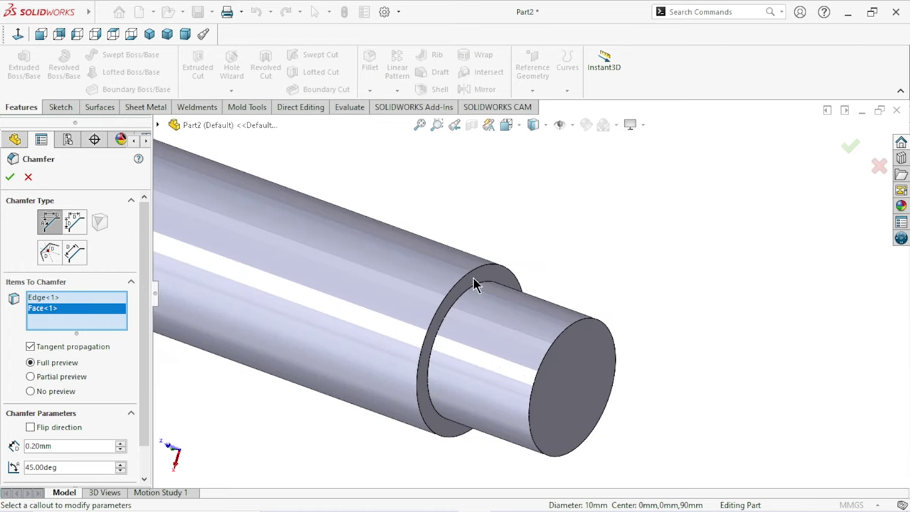
left_click(484, 288)
left_click(605, 364)
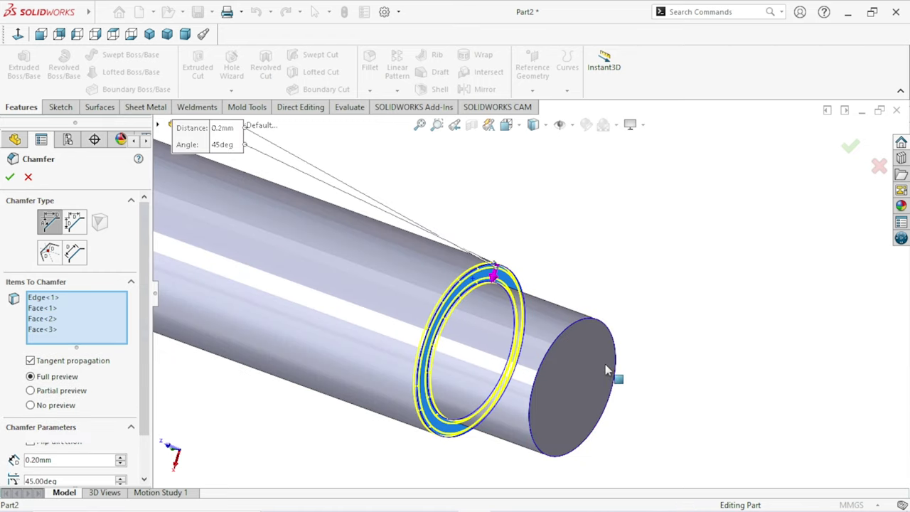
left_click(470, 283)
left_click(465, 274)
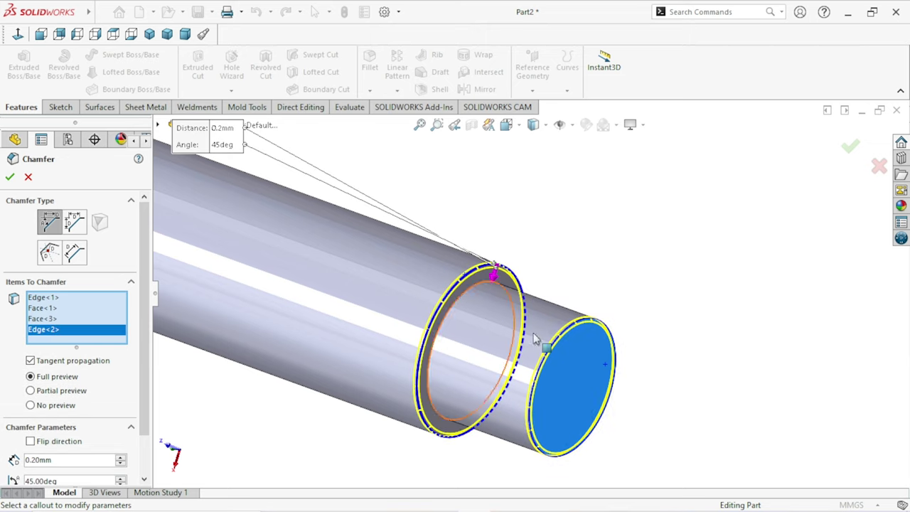
scroll(532, 396, "up", 5)
middle_click_drag(379, 257, 431, 325)
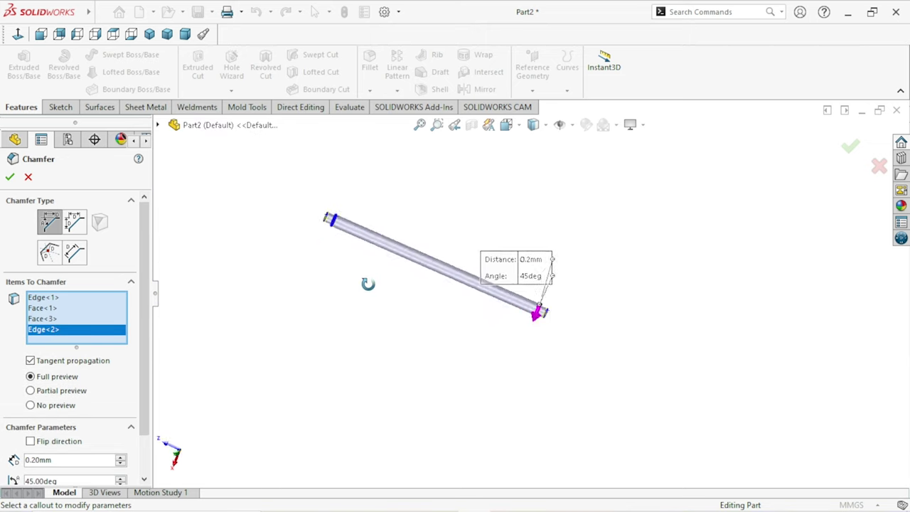
scroll(424, 318, "down", 3)
scroll(424, 319, "down", 3)
scroll(551, 261, "down", 1)
scroll(552, 261, "down", 2)
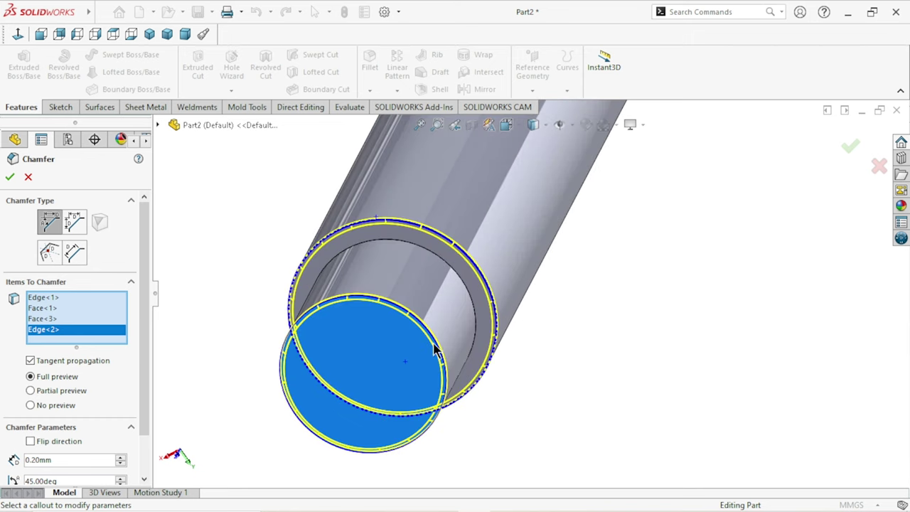
left_click(9, 176)
Tilt the rod to inspect the chamfers, then show it in isometric view.
scroll(701, 334, "up", 1)
scroll(460, 436, "up", 4)
scroll(479, 410, "up", 3)
mouse_move(479, 410)
middle_mouse_down()
mouse_move(587, 288)
mouse_move(519, 309)
middle_mouse_up()
scroll(573, 256, "down", 1)
scroll(561, 266, "down", 2)
left_click(211, 140)
left_click(149, 34)
Apply the Metal > Chrome 'chromium plate' appearance to the rod.
left_click(902, 206)
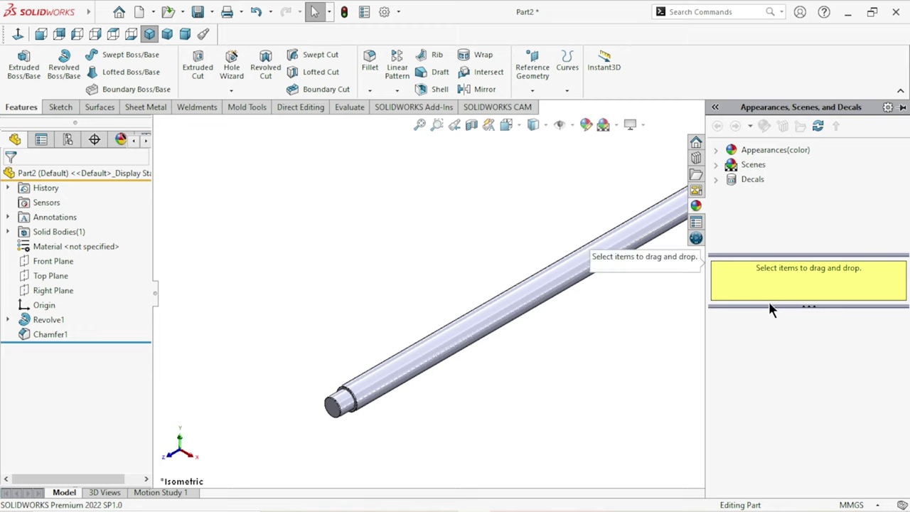
left_click(717, 151)
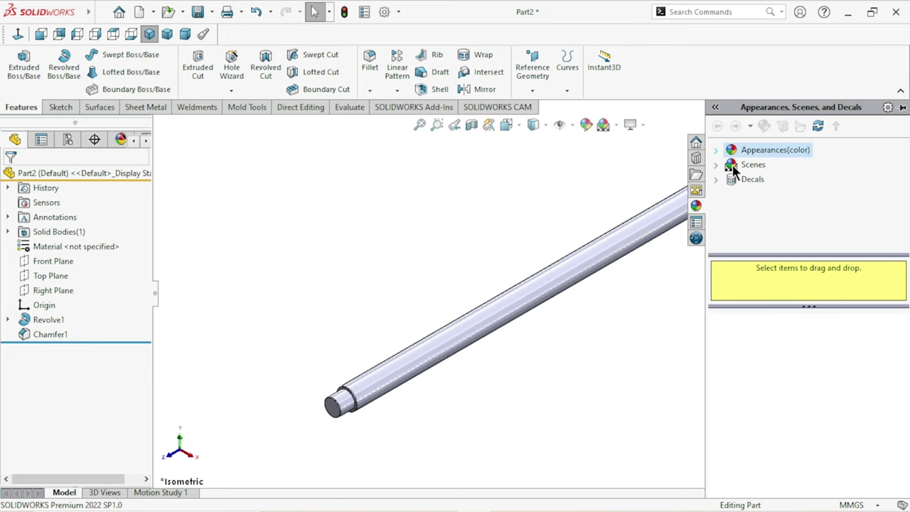
left_click(734, 180)
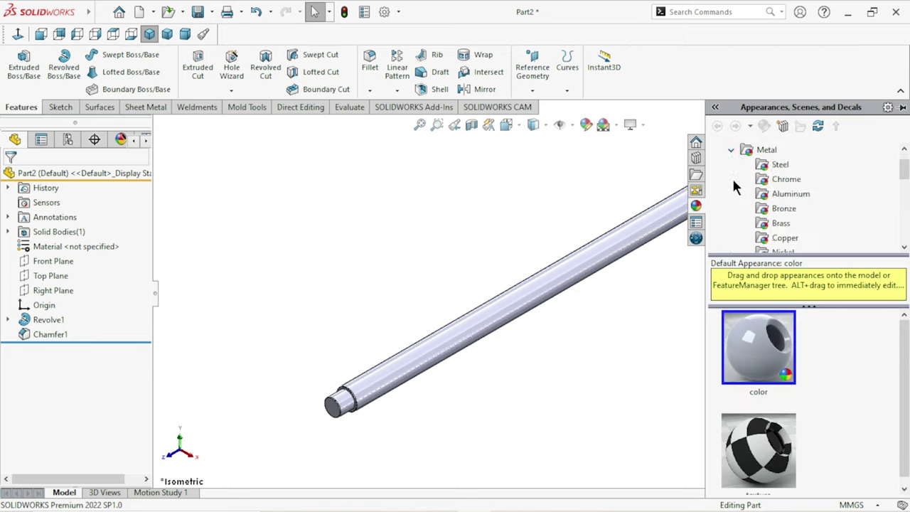
left_click(773, 181)
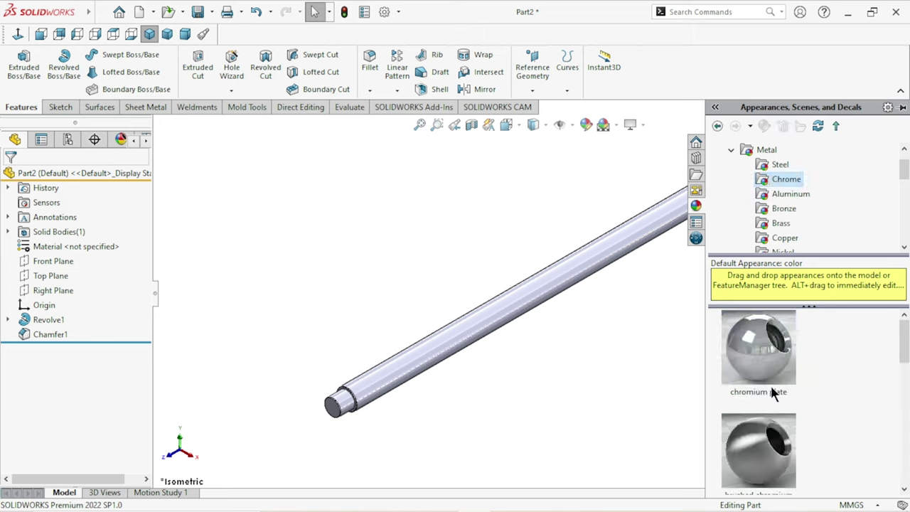
double_click(766, 364)
mouse_move(625, 329)
middle_mouse_down()
mouse_move(607, 353)
mouse_move(589, 297)
mouse_move(630, 292)
mouse_move(606, 285)
mouse_move(599, 374)
mouse_move(669, 289)
mouse_move(707, 335)
mouse_move(619, 368)
mouse_move(504, 287)
mouse_move(532, 289)
middle_mouse_up()
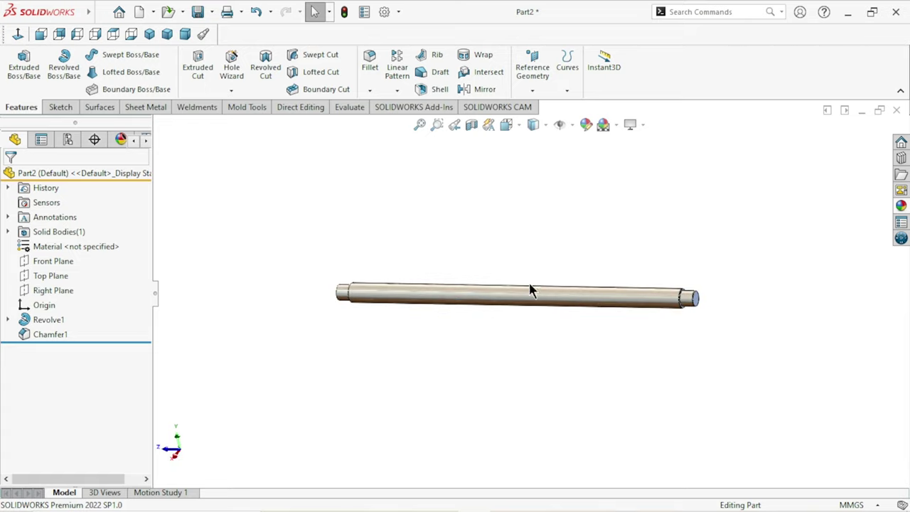
Toggle RealView Graphics off and back on, orbiting the rod diagonally, then start saving the part.
left_click(632, 125)
left_click(645, 143)
mouse_move(610, 347)
middle_mouse_down()
mouse_move(671, 258)
mouse_move(652, 372)
mouse_move(628, 365)
middle_mouse_up()
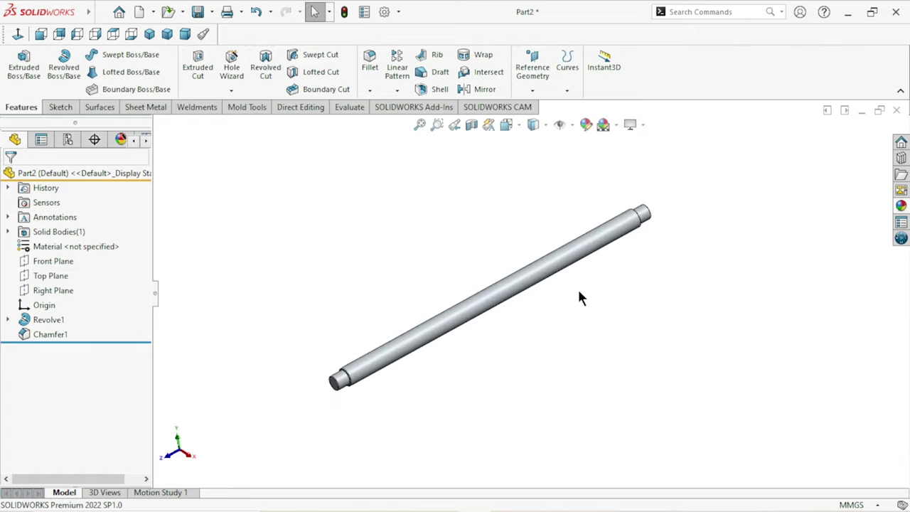
left_click(649, 125)
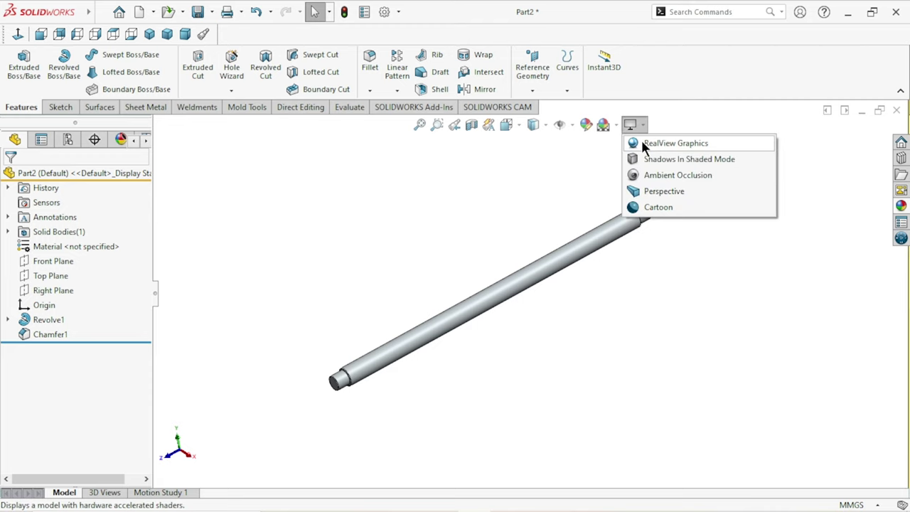
left_click(646, 143)
left_click(195, 14)
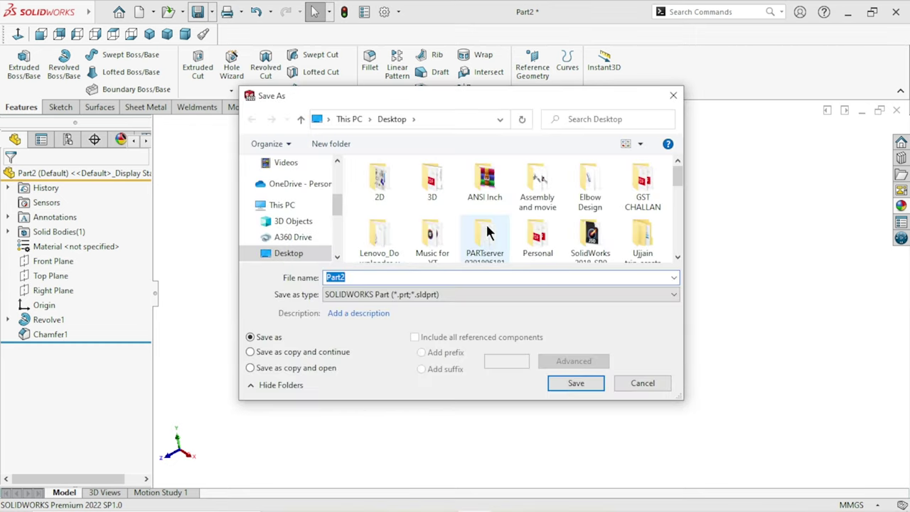
Navigate to Desktop > 3D > Manual vice and save the part under the file name 'rod'.
left_click(437, 187)
double_click(442, 188)
mouse_move(679, 181)
left_mouse_down()
mouse_move(678, 206)
mouse_move(679, 182)
left_mouse_up()
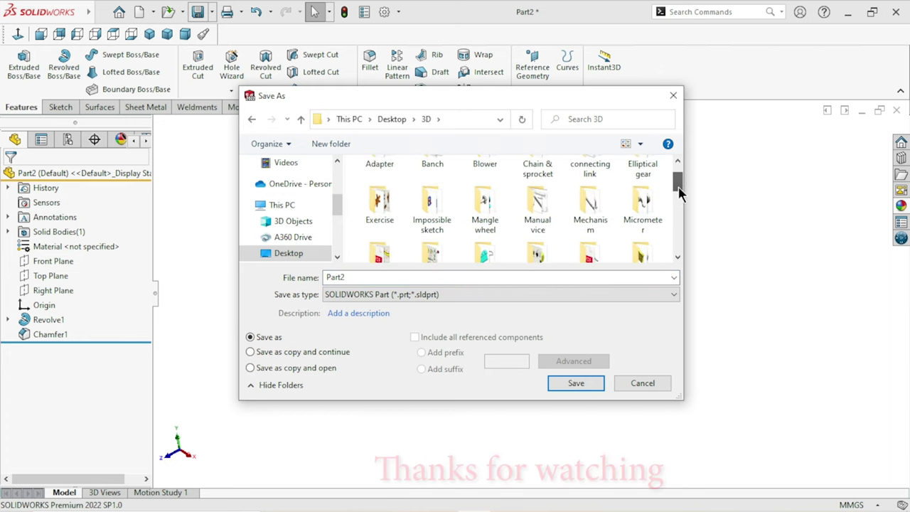
left_click(536, 213)
double_click(536, 214)
type("rod")
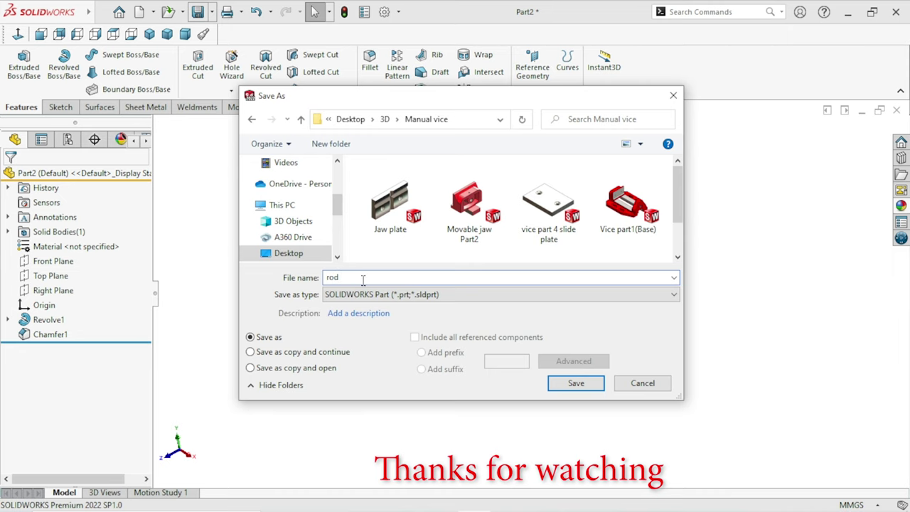
left_click(563, 385)
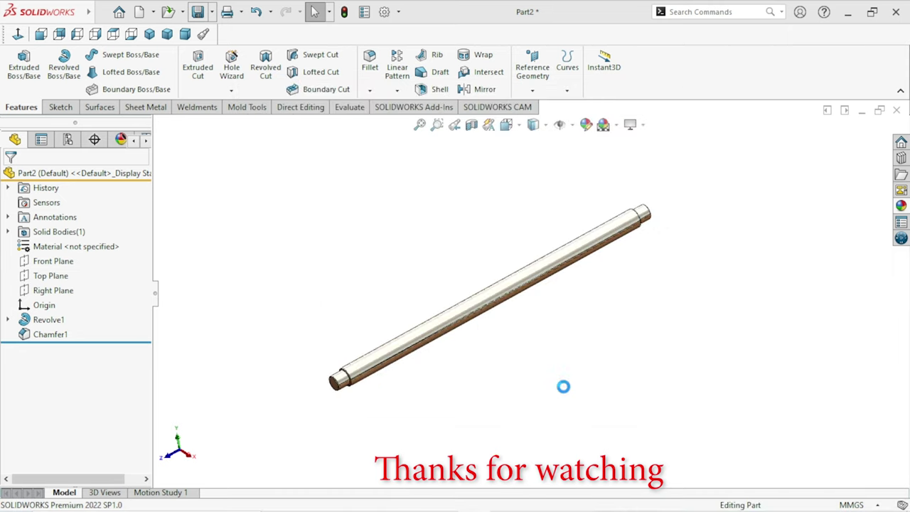